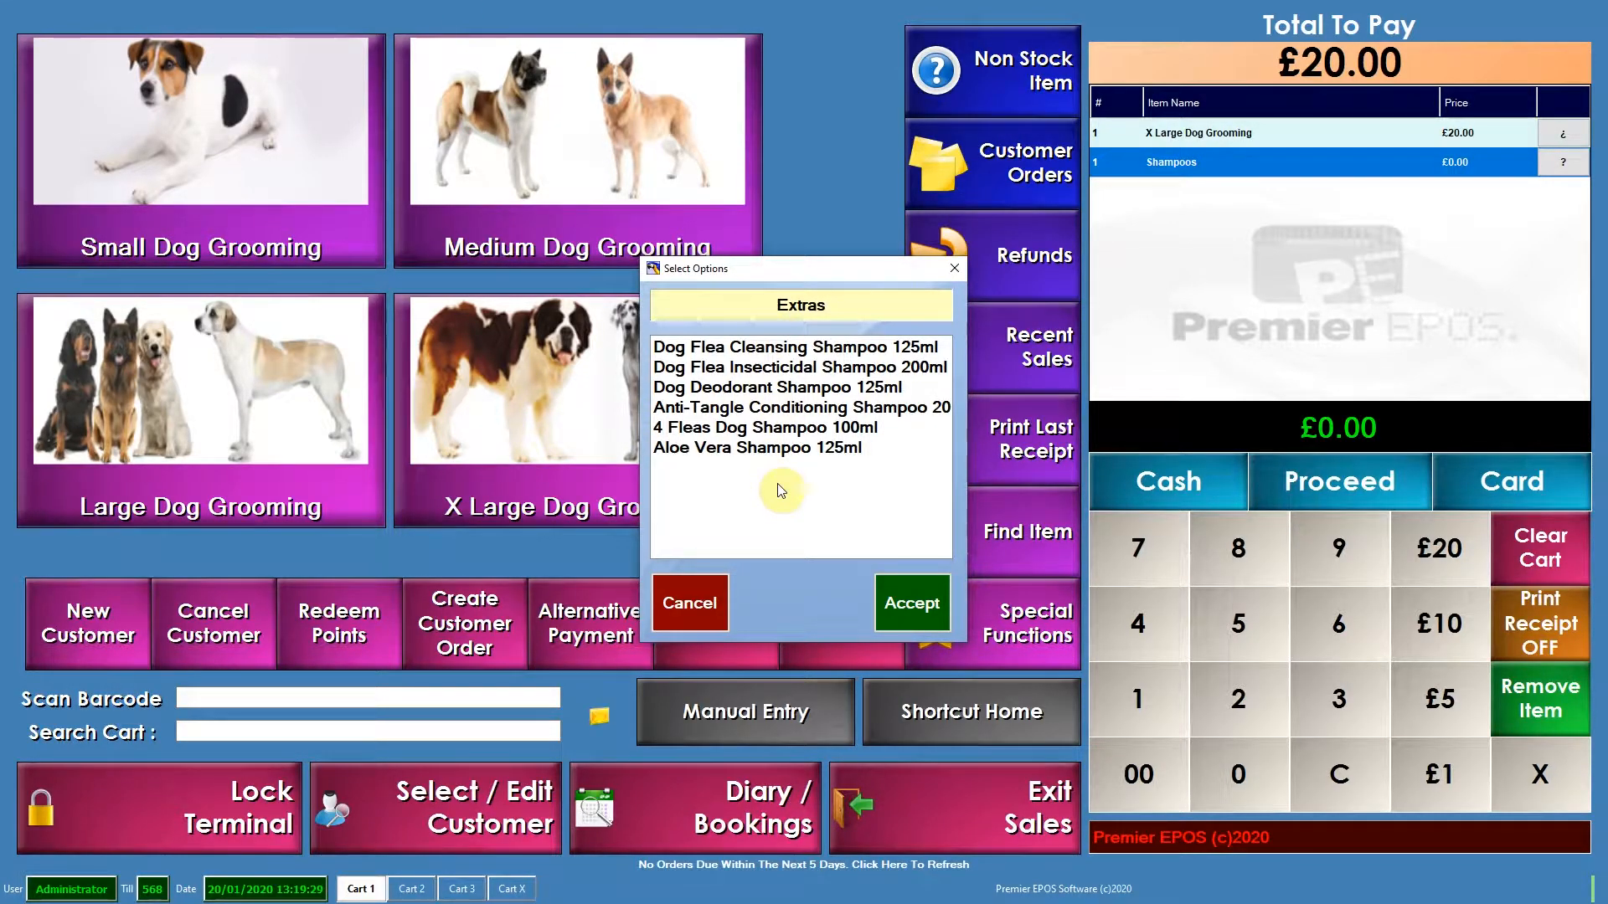
- Choose 4 Fleas Dog Shampoo 100ml from the Extras options and accept it into the cart
click(775, 429)
click(936, 616)
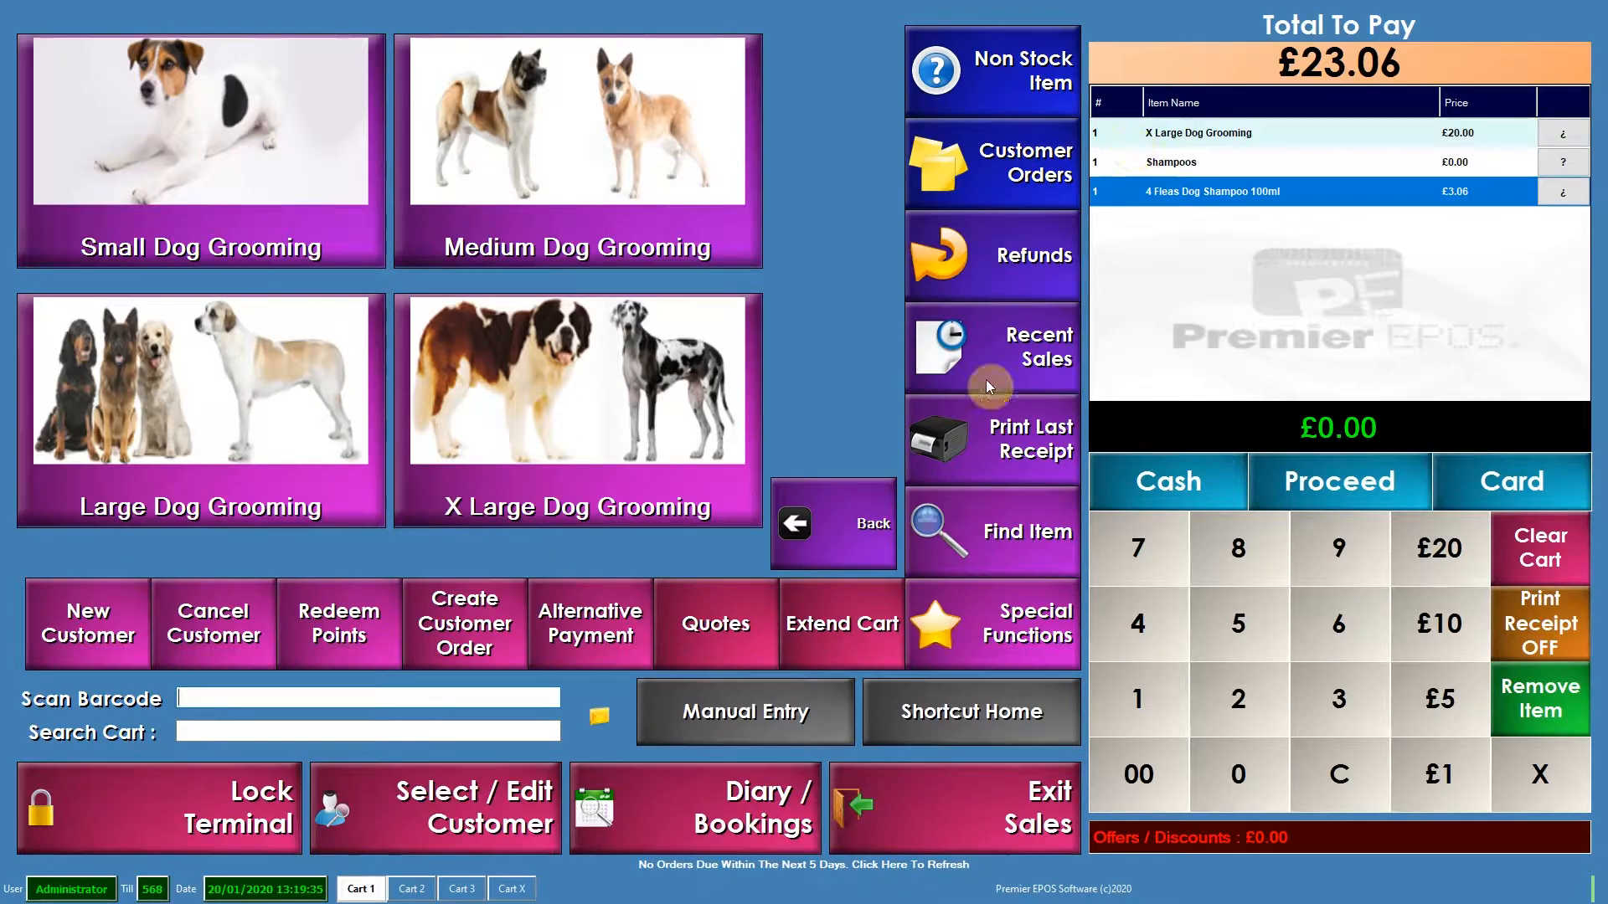
- Open the stock editor and search for products whose name contains grooming
click(1035, 830)
click(639, 223)
click(762, 292)
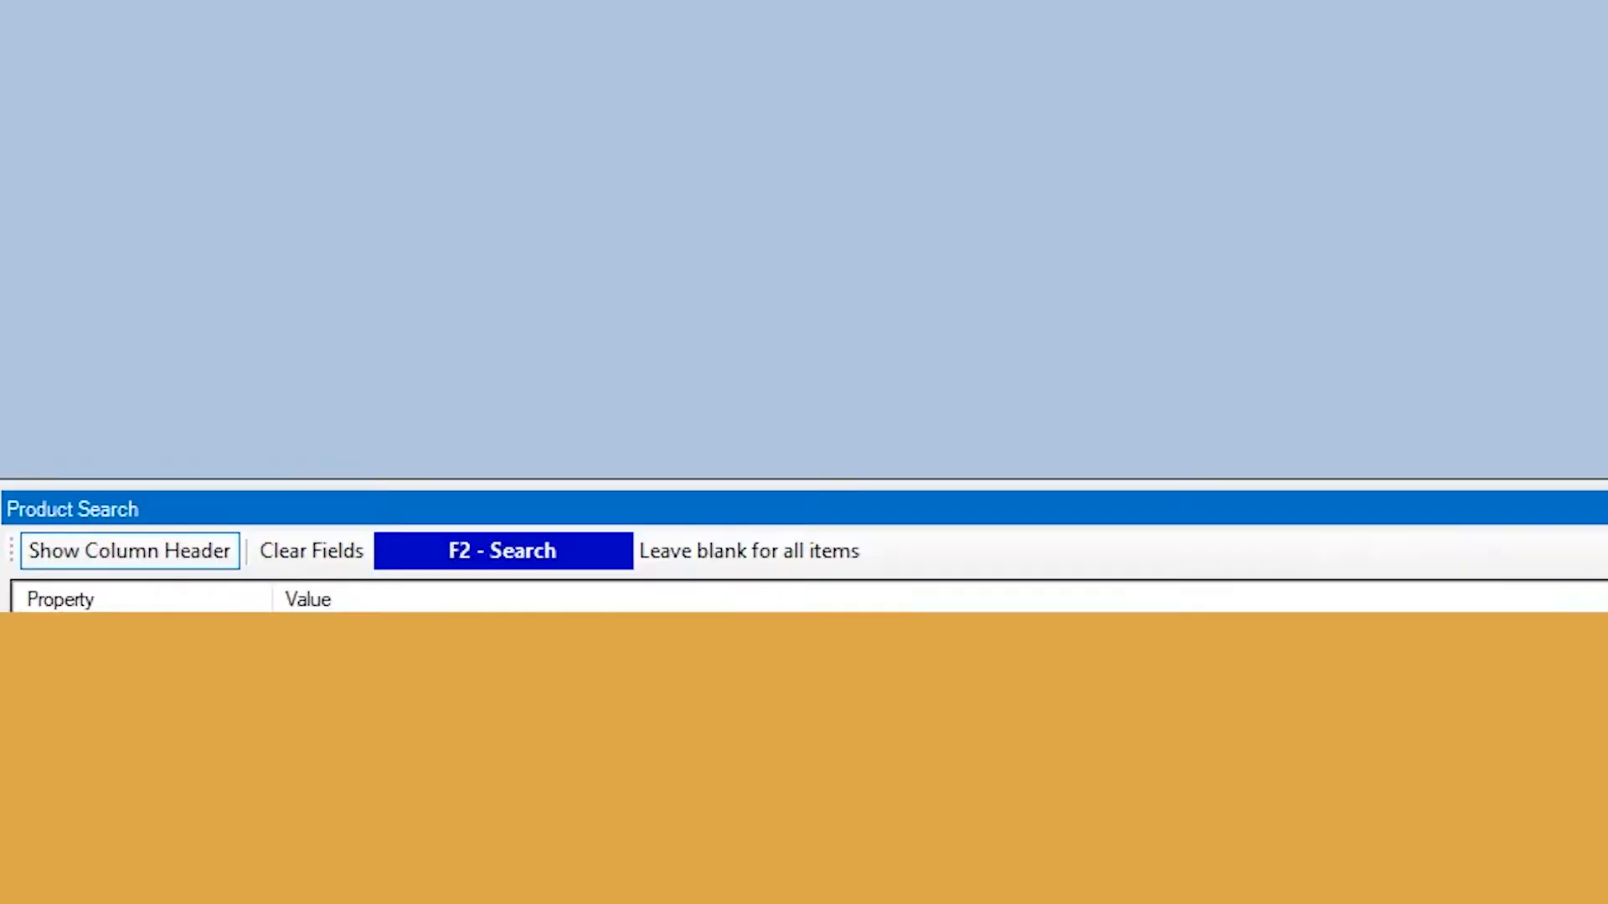
click(927, 789)
text(groomo)
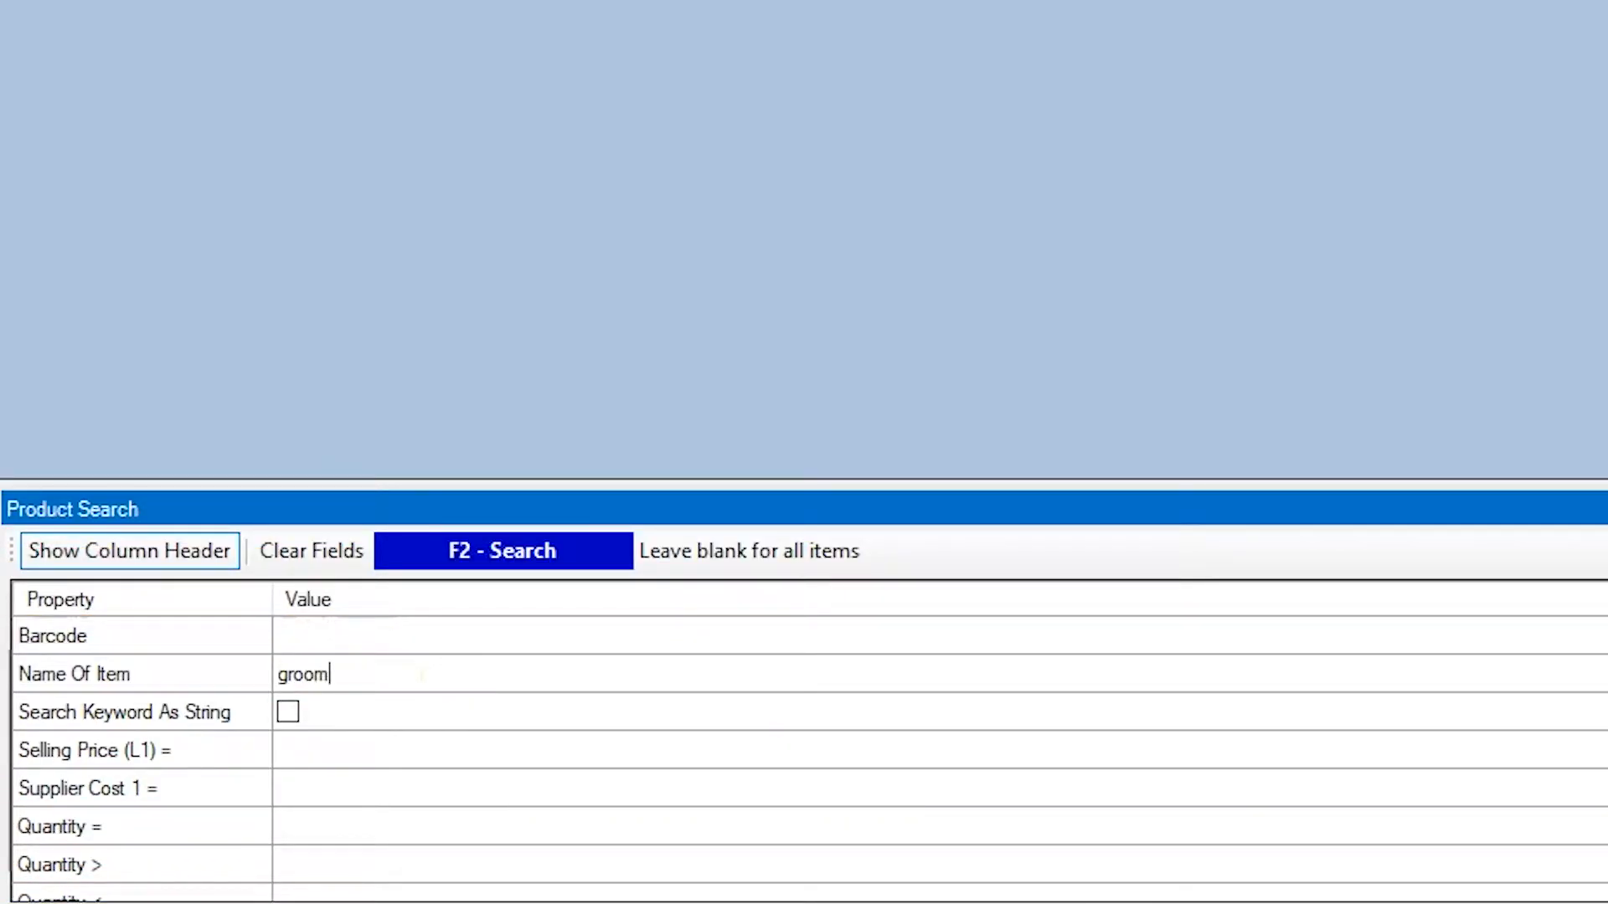
key(BackSpace)
text(ing)
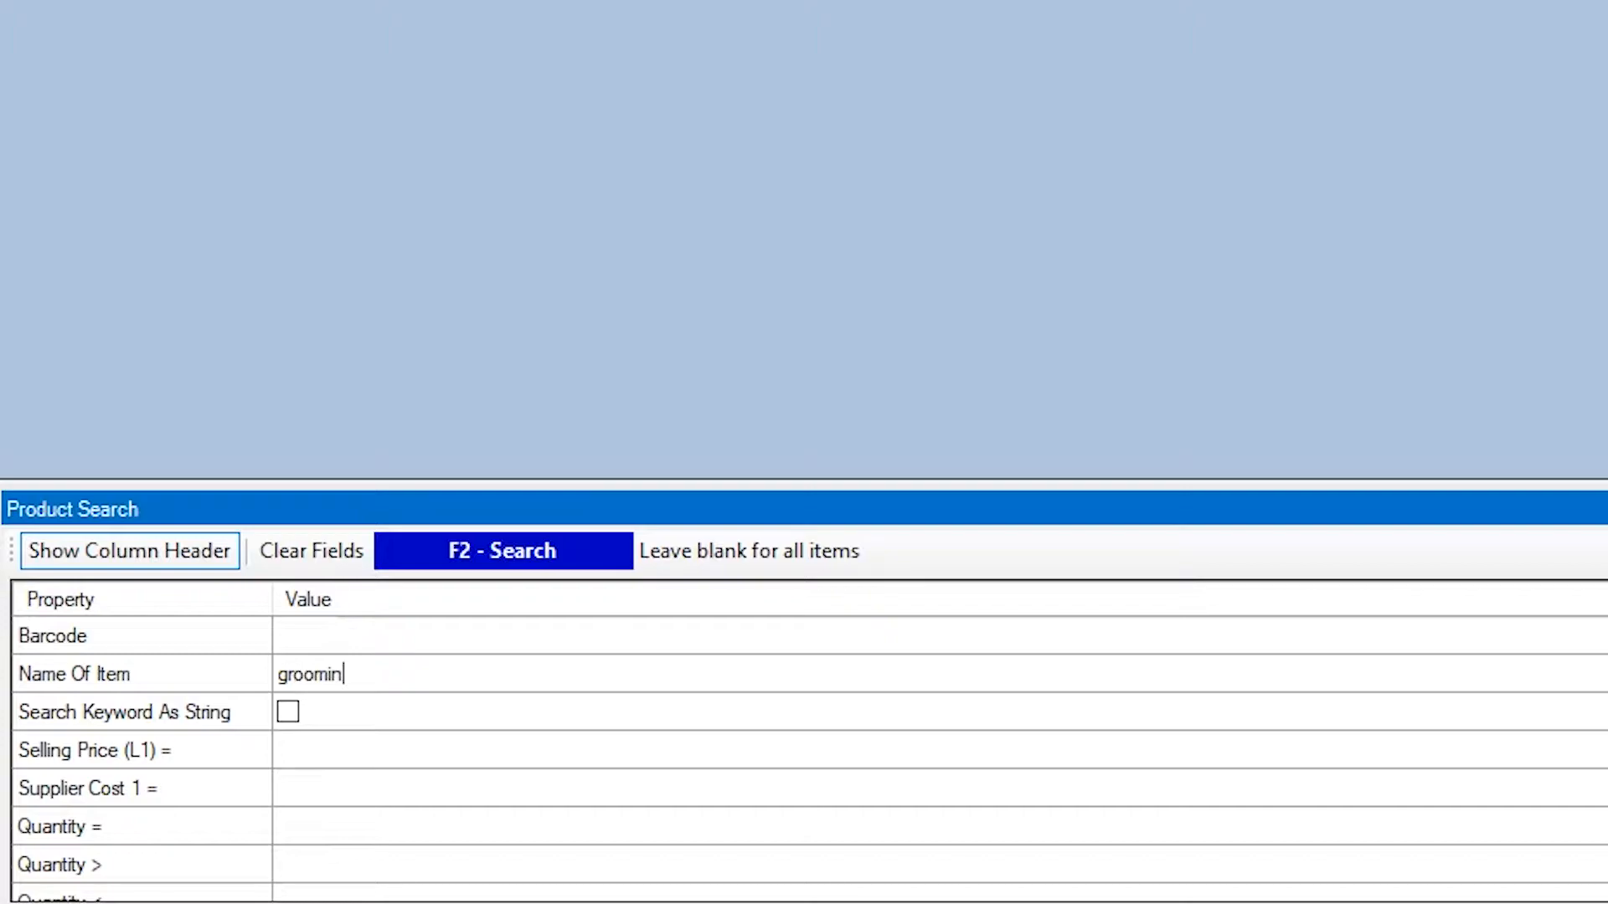
key(Return)
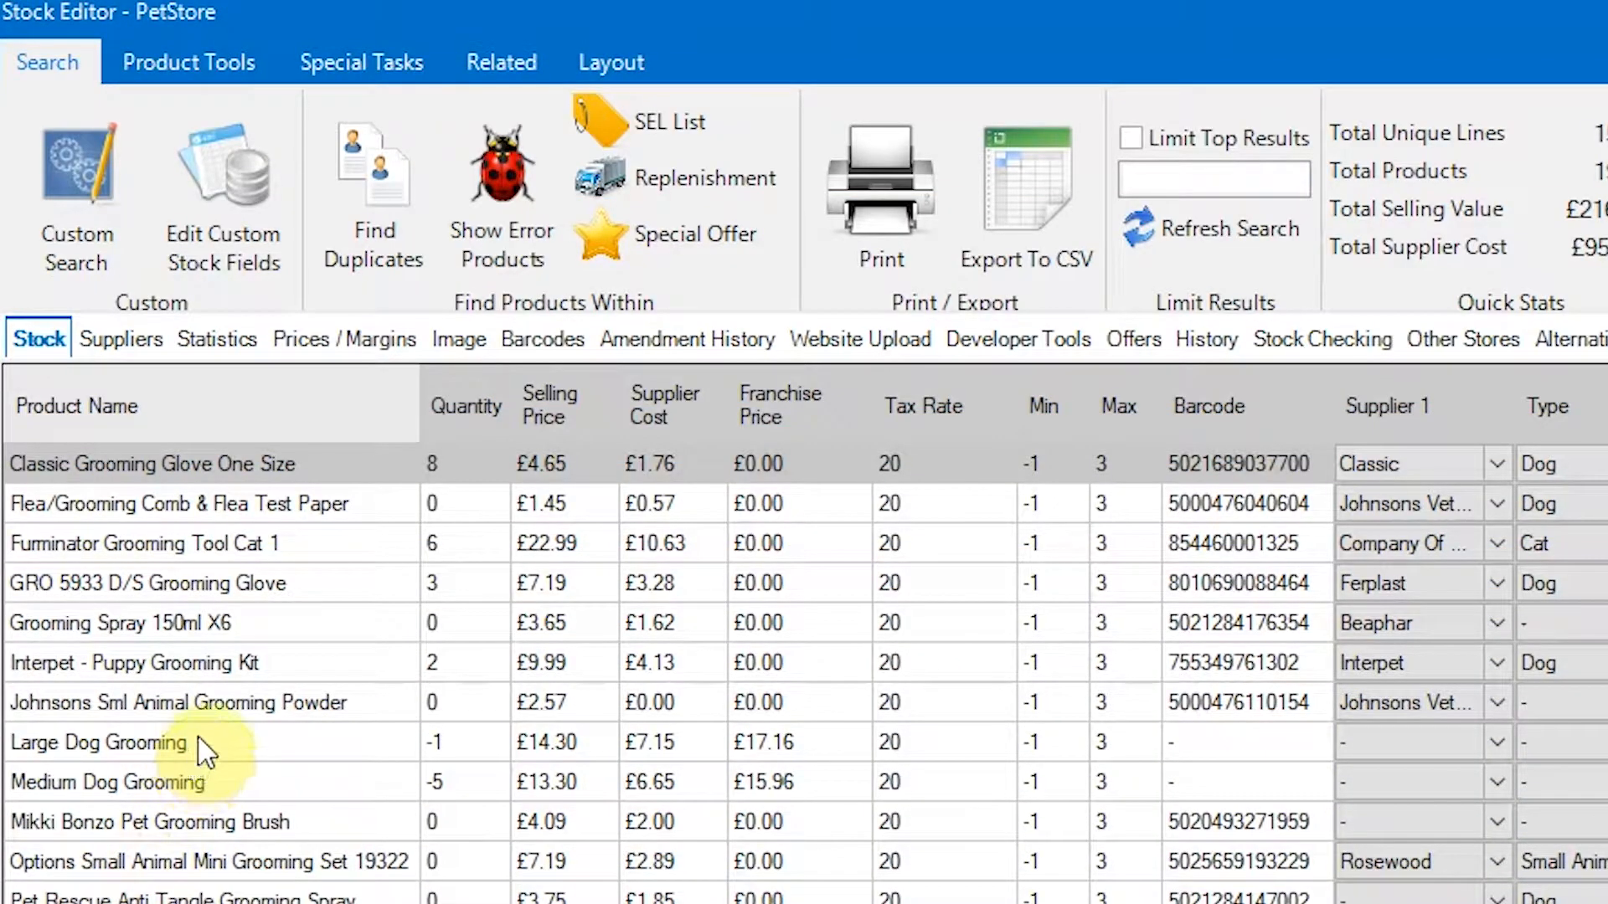
click(199, 740)
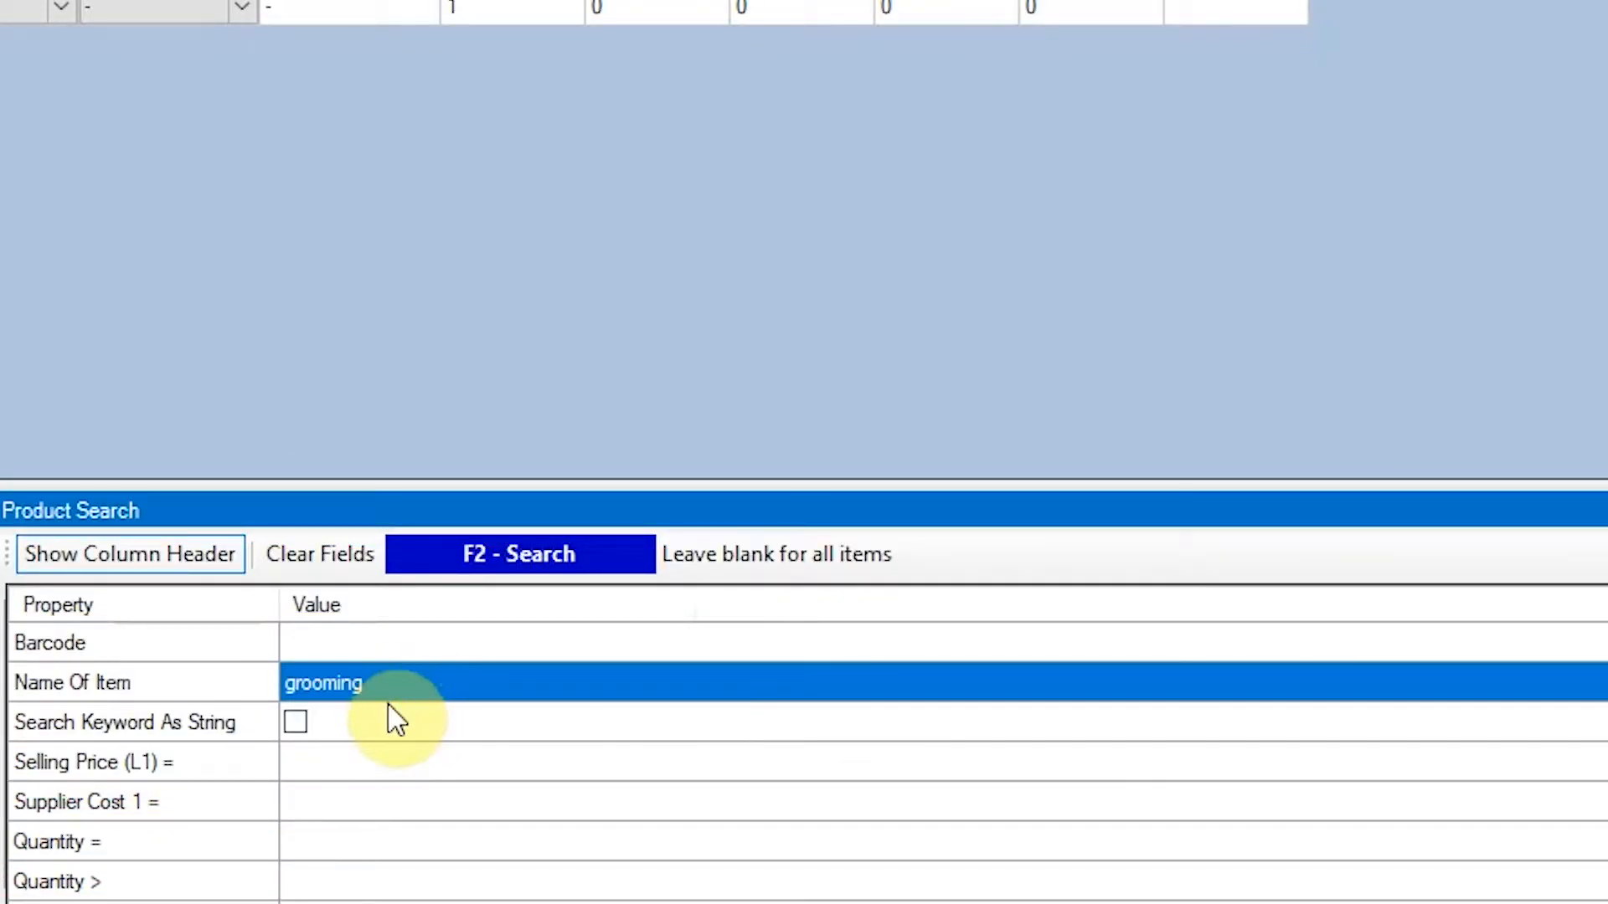
- Search stock for items of type Discount Place Holder
click(355, 559)
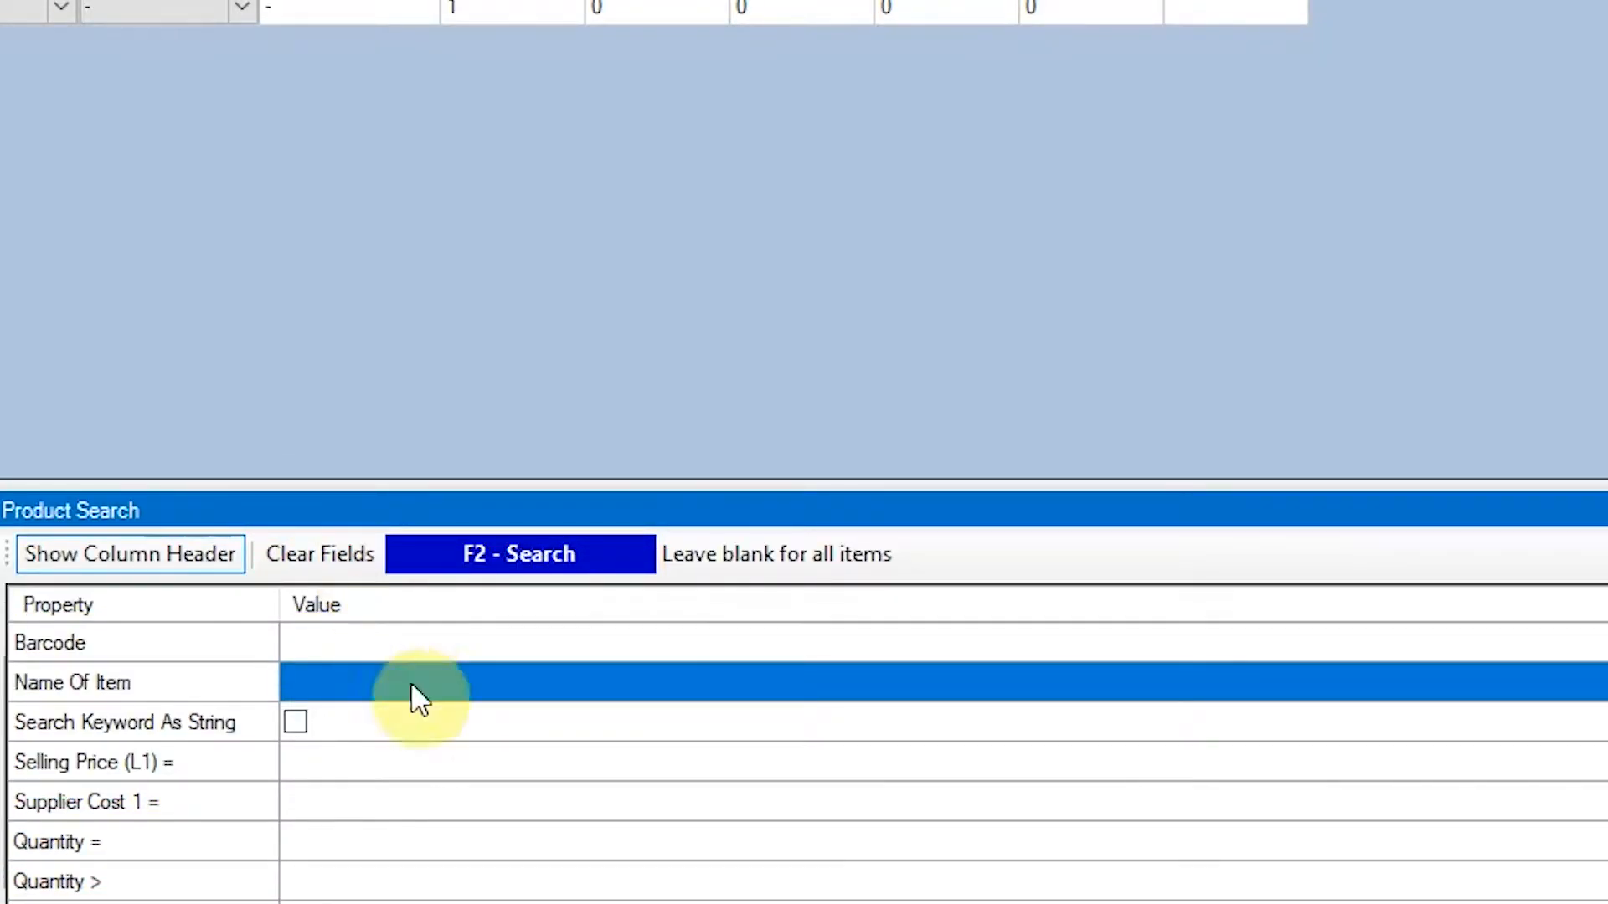
scroll(423, 753, down, 2)
scroll(427, 771, down, 1)
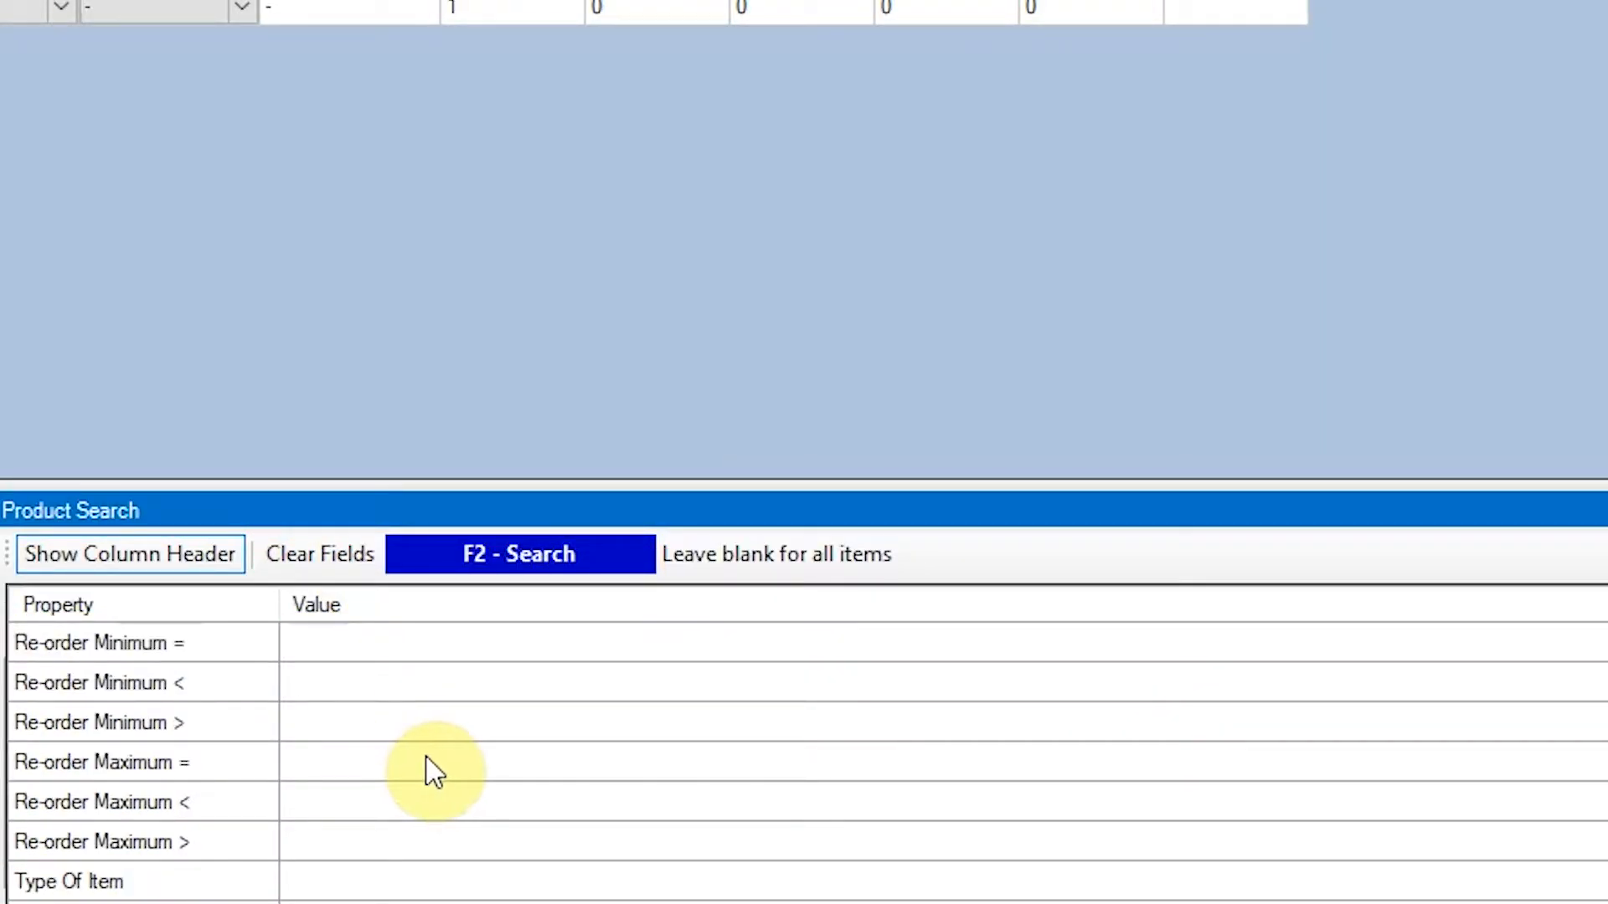
click(388, 880)
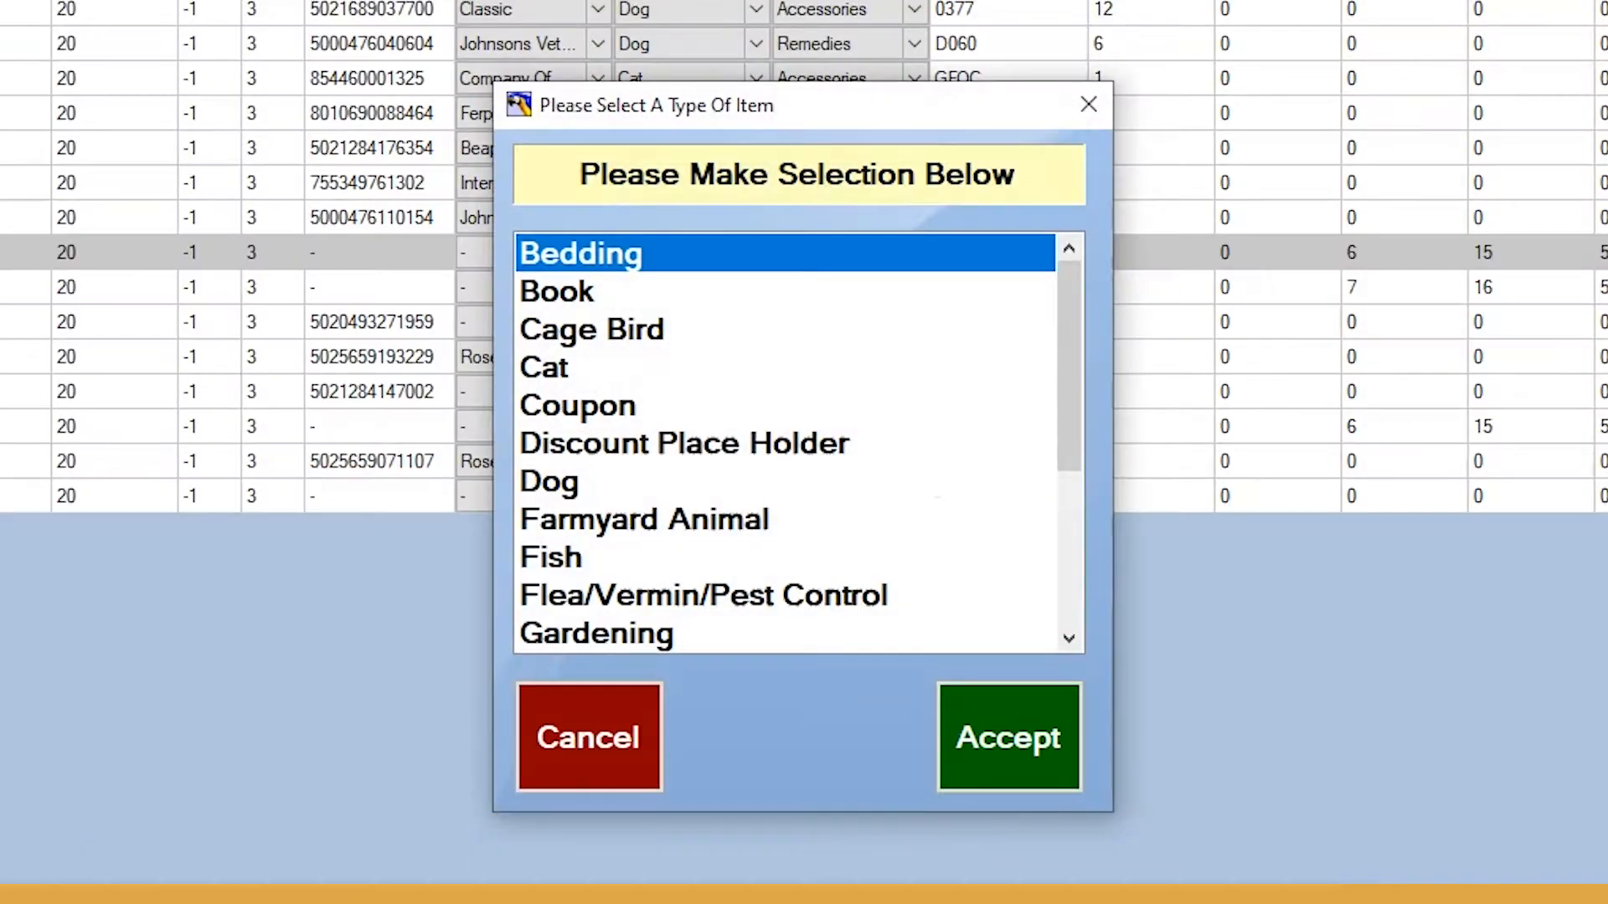
click(737, 448)
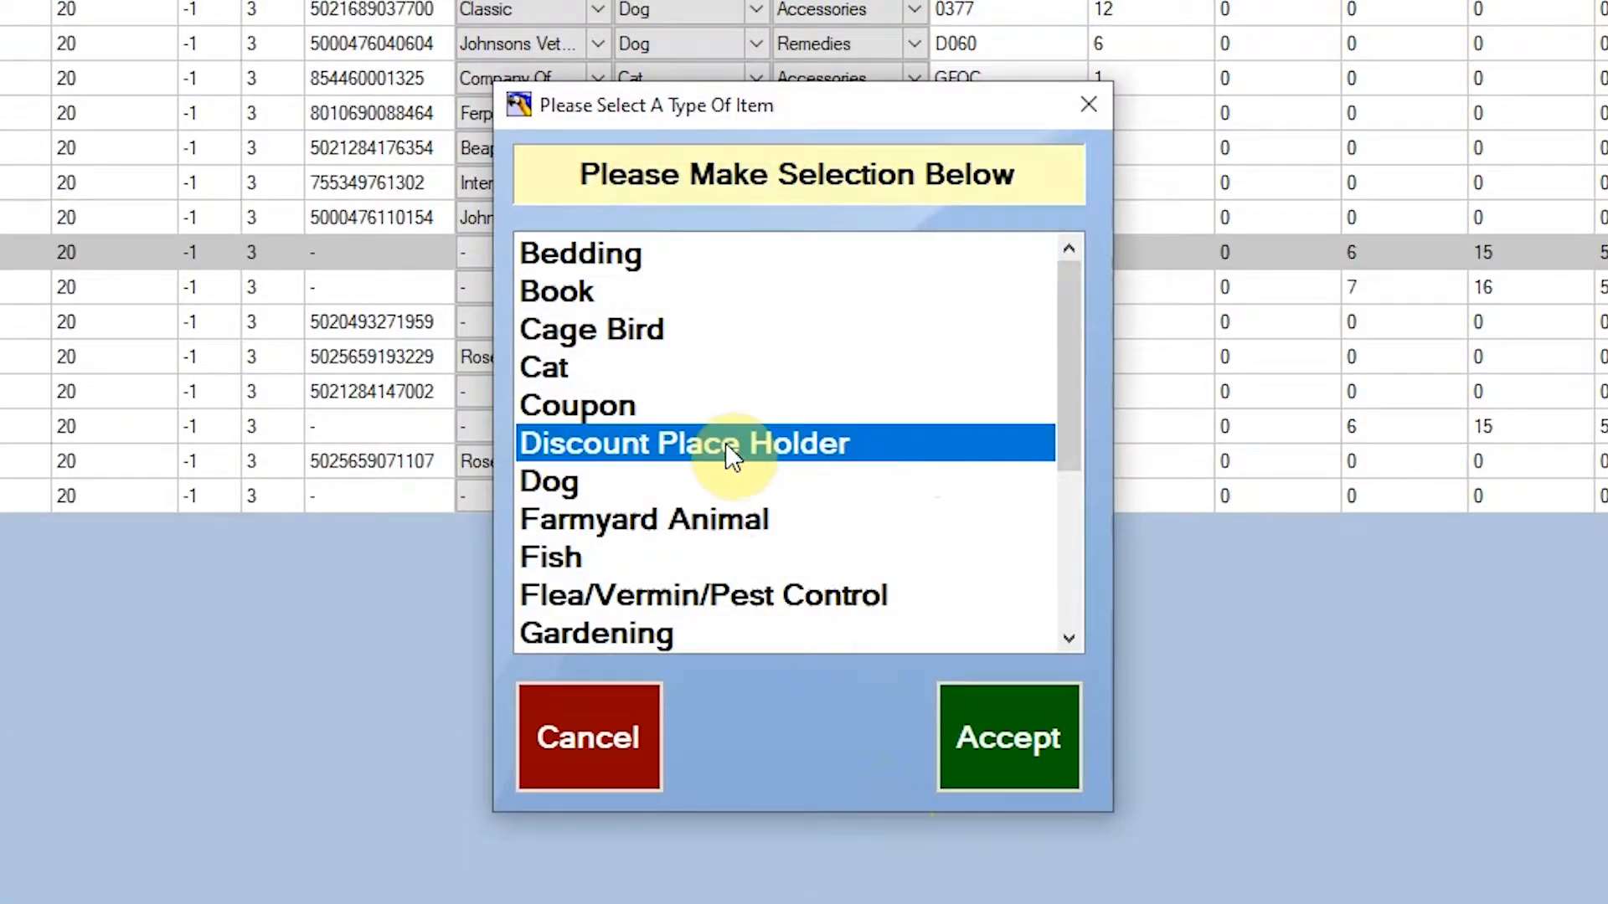
click(1015, 757)
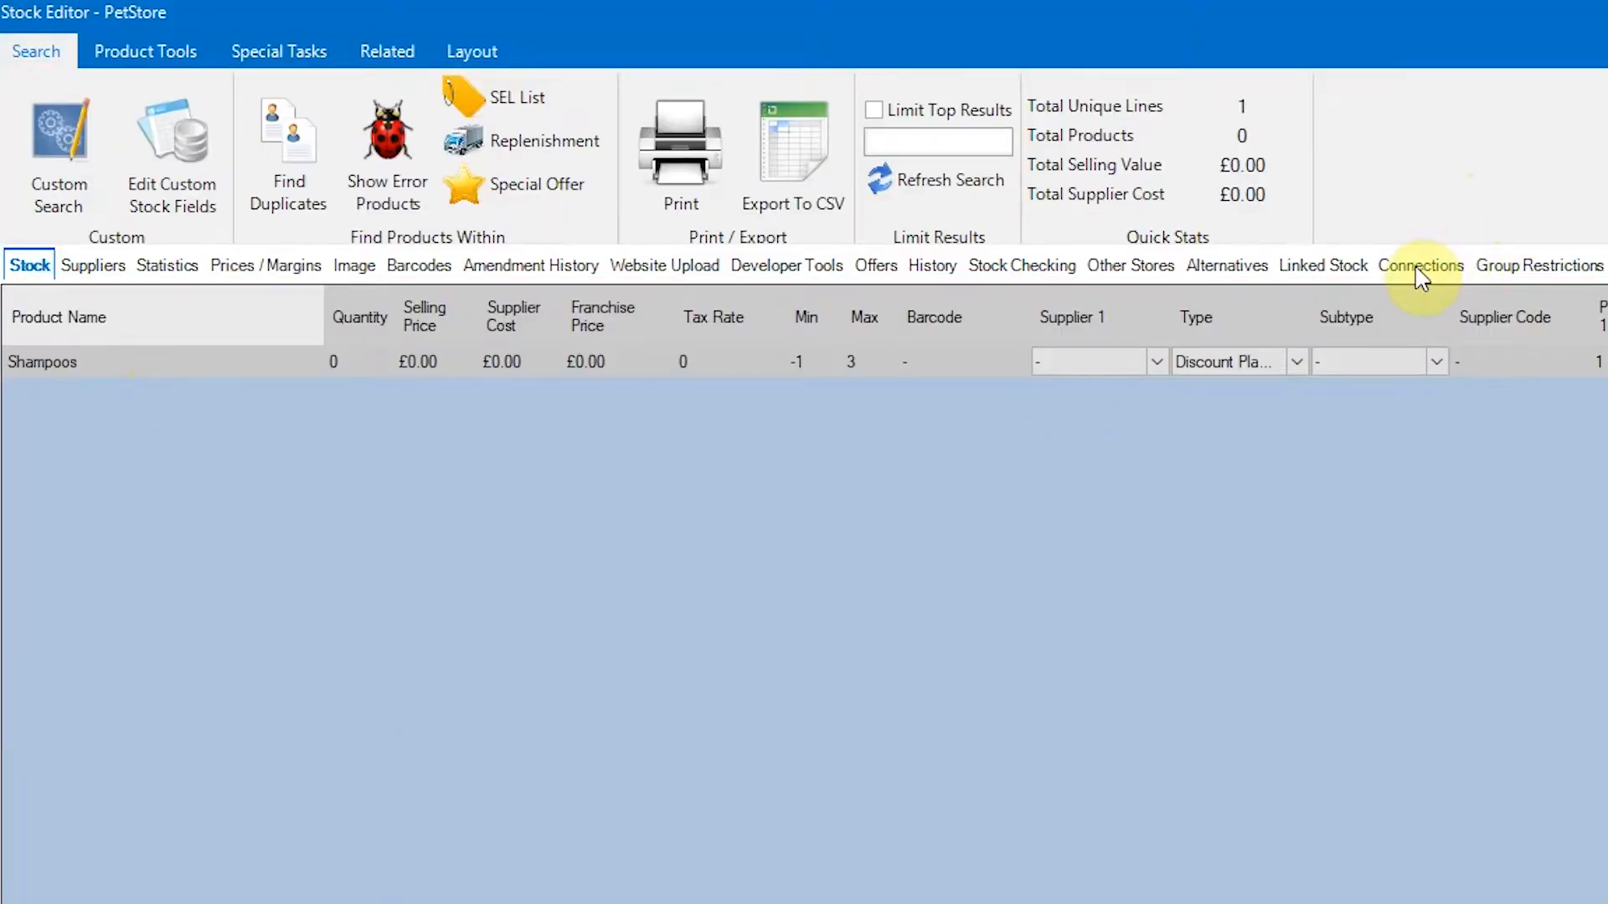
- View the connected products of the Shampoos item
click(1417, 277)
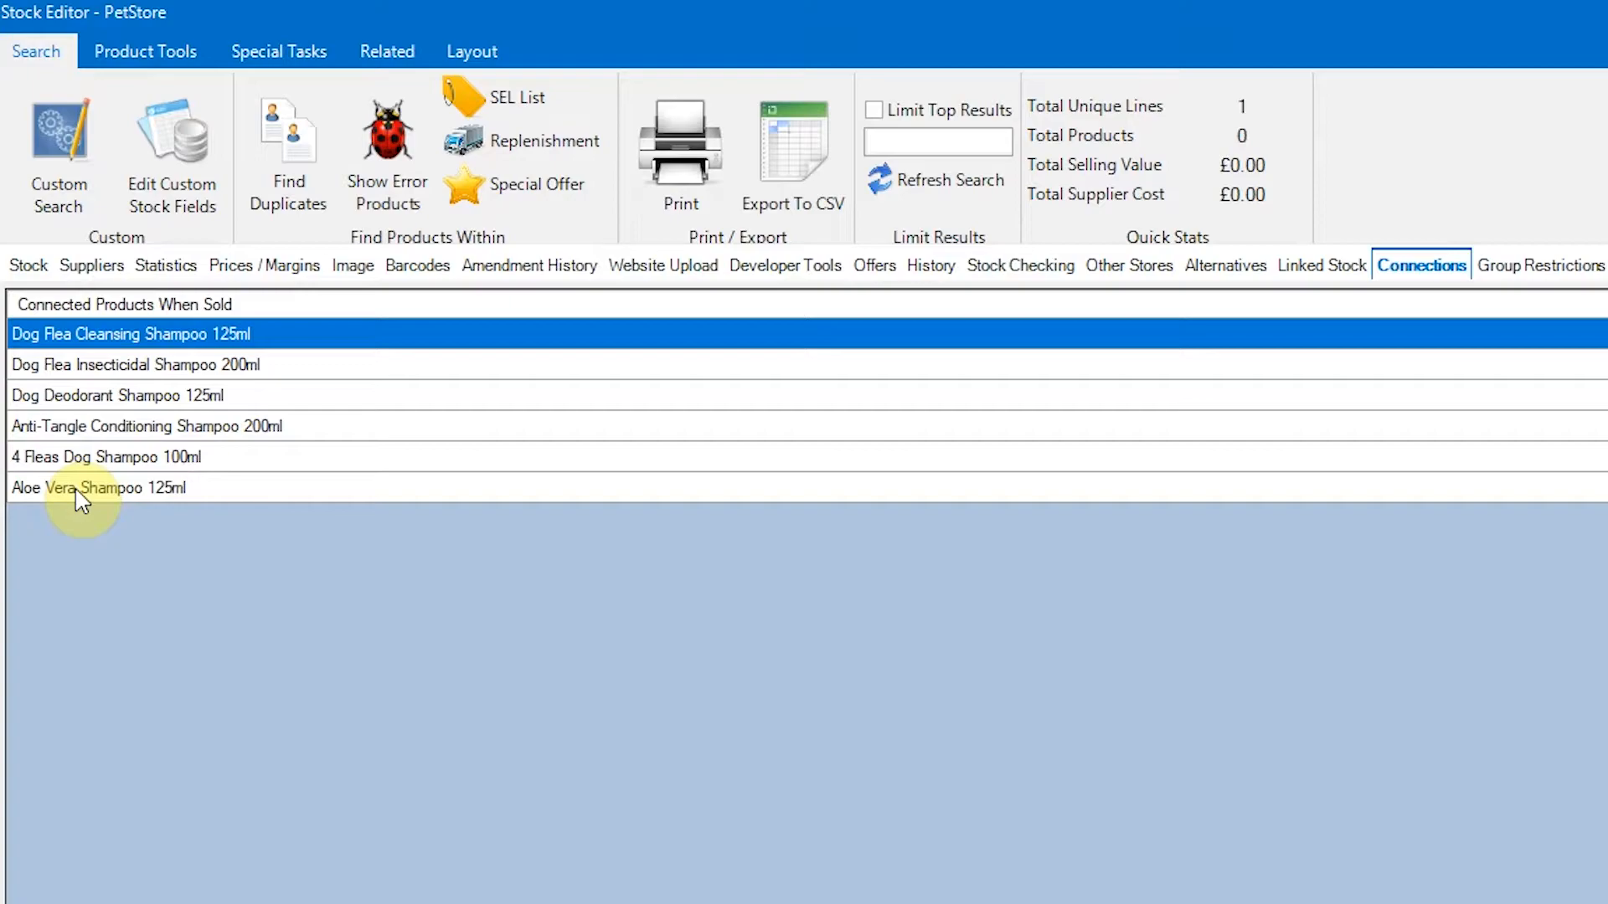
click(23, 268)
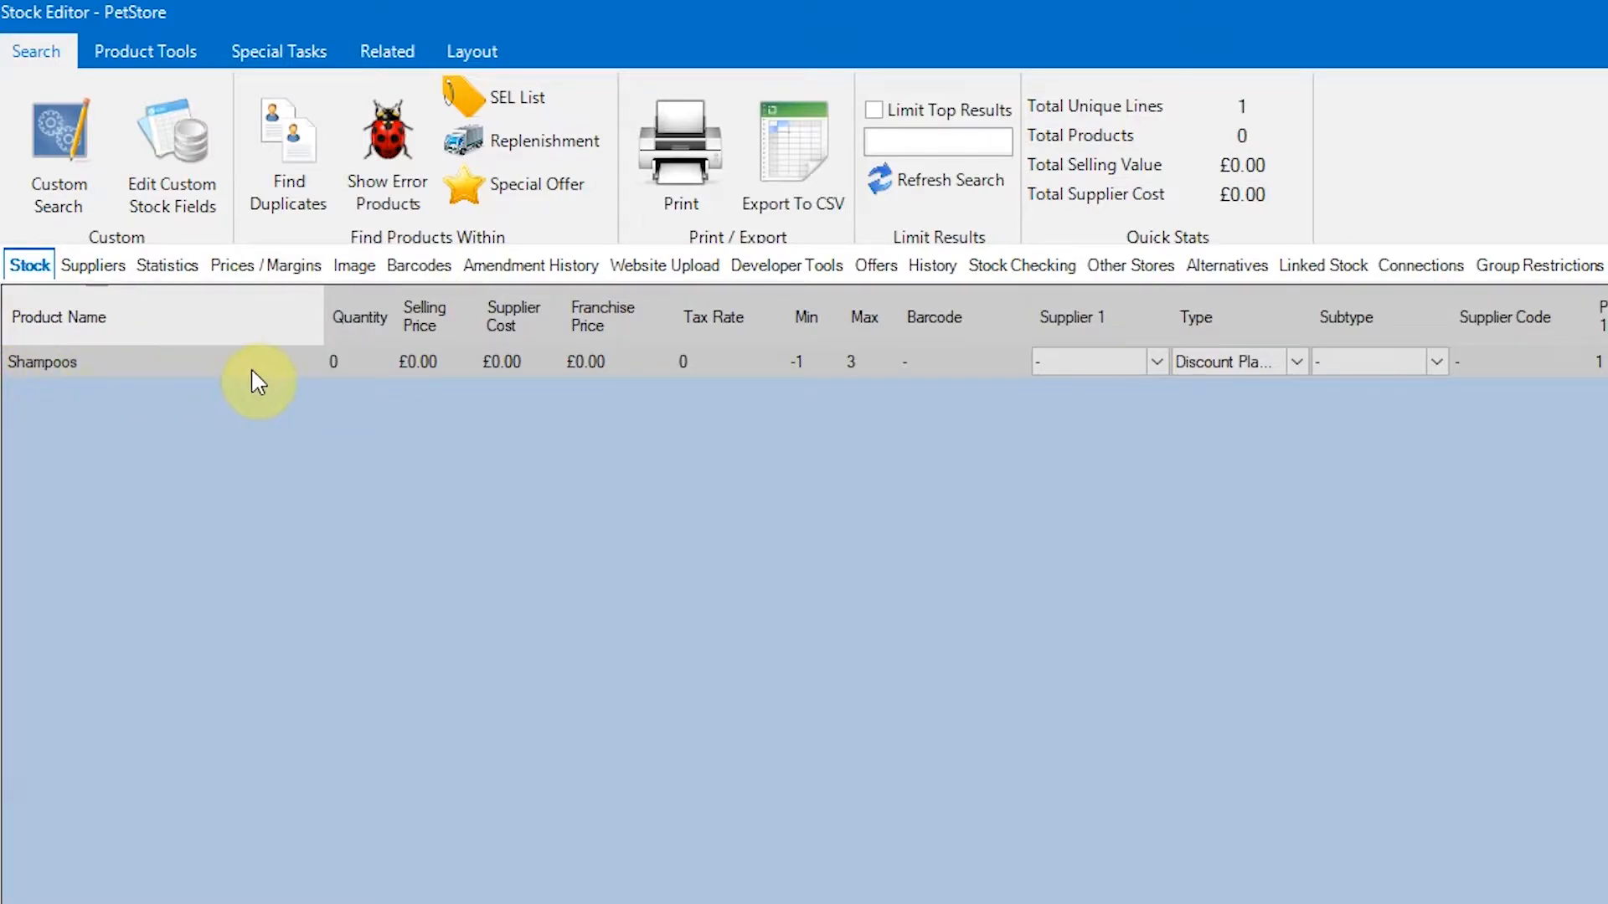
- Create a new product based on Shampoos, named Shampoos 2, and accept it
click(1231, 362)
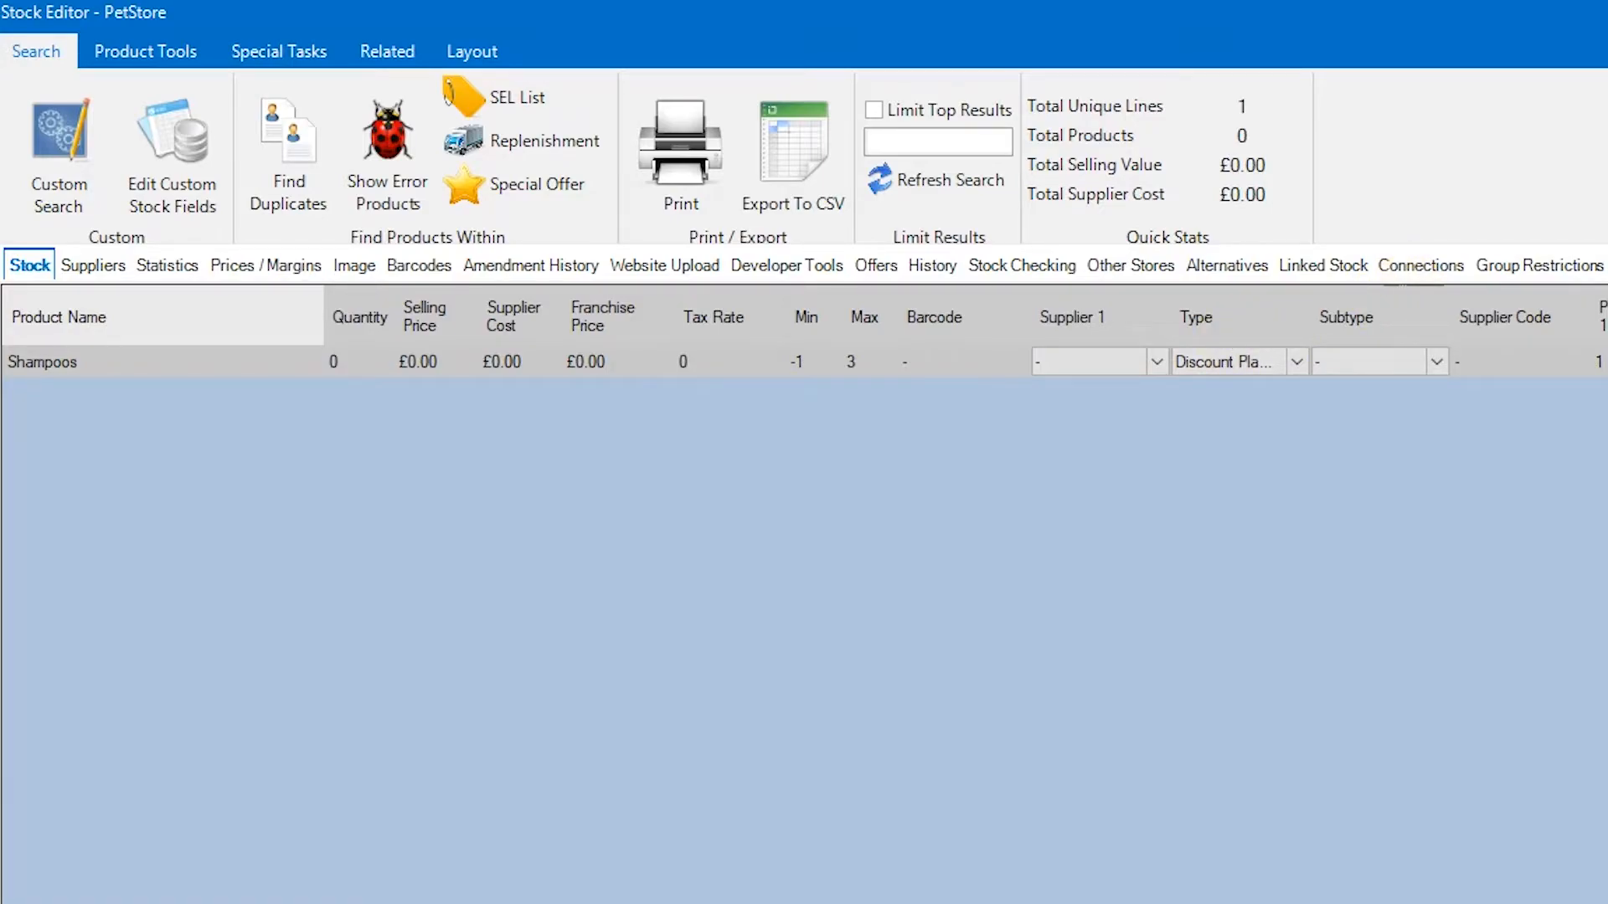
click(138, 55)
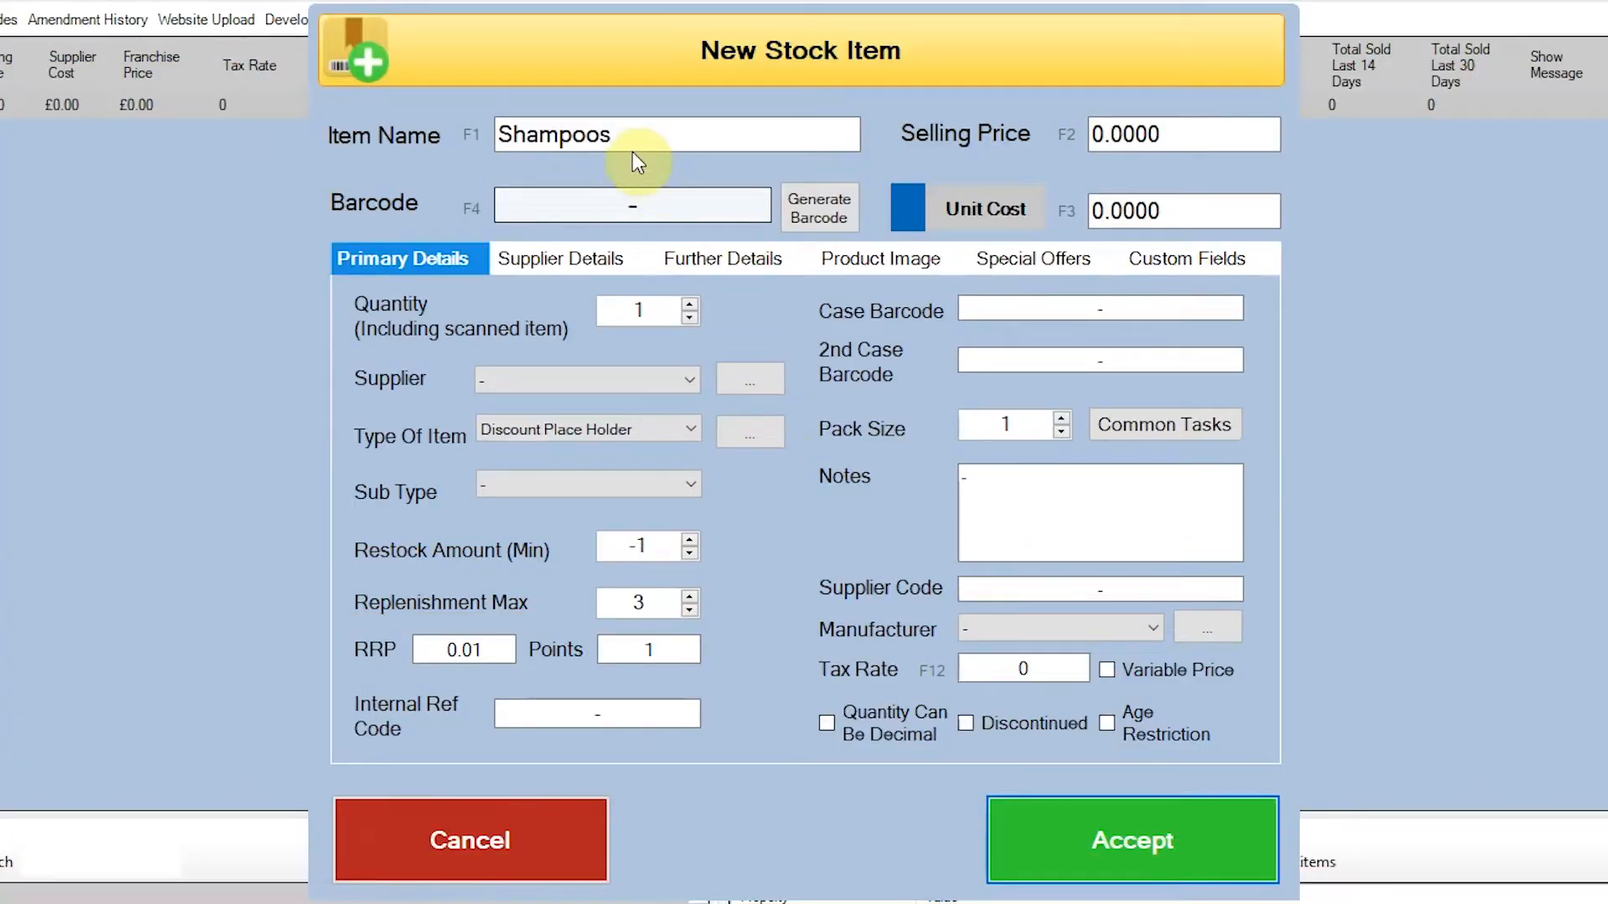
click(633, 142)
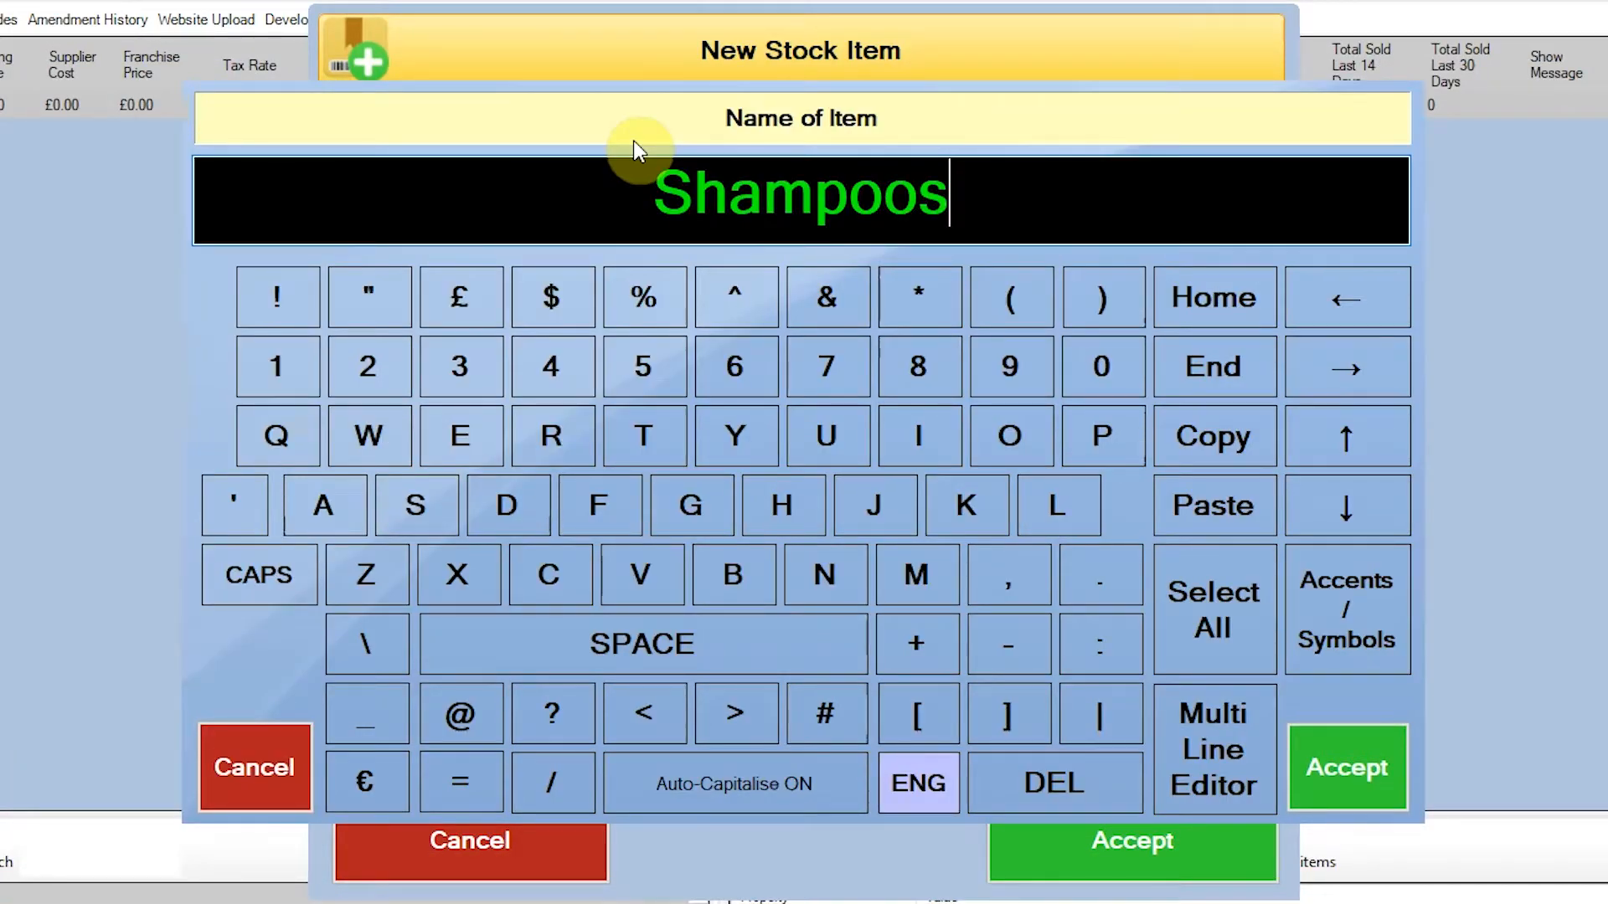
text(2)
click(1390, 747)
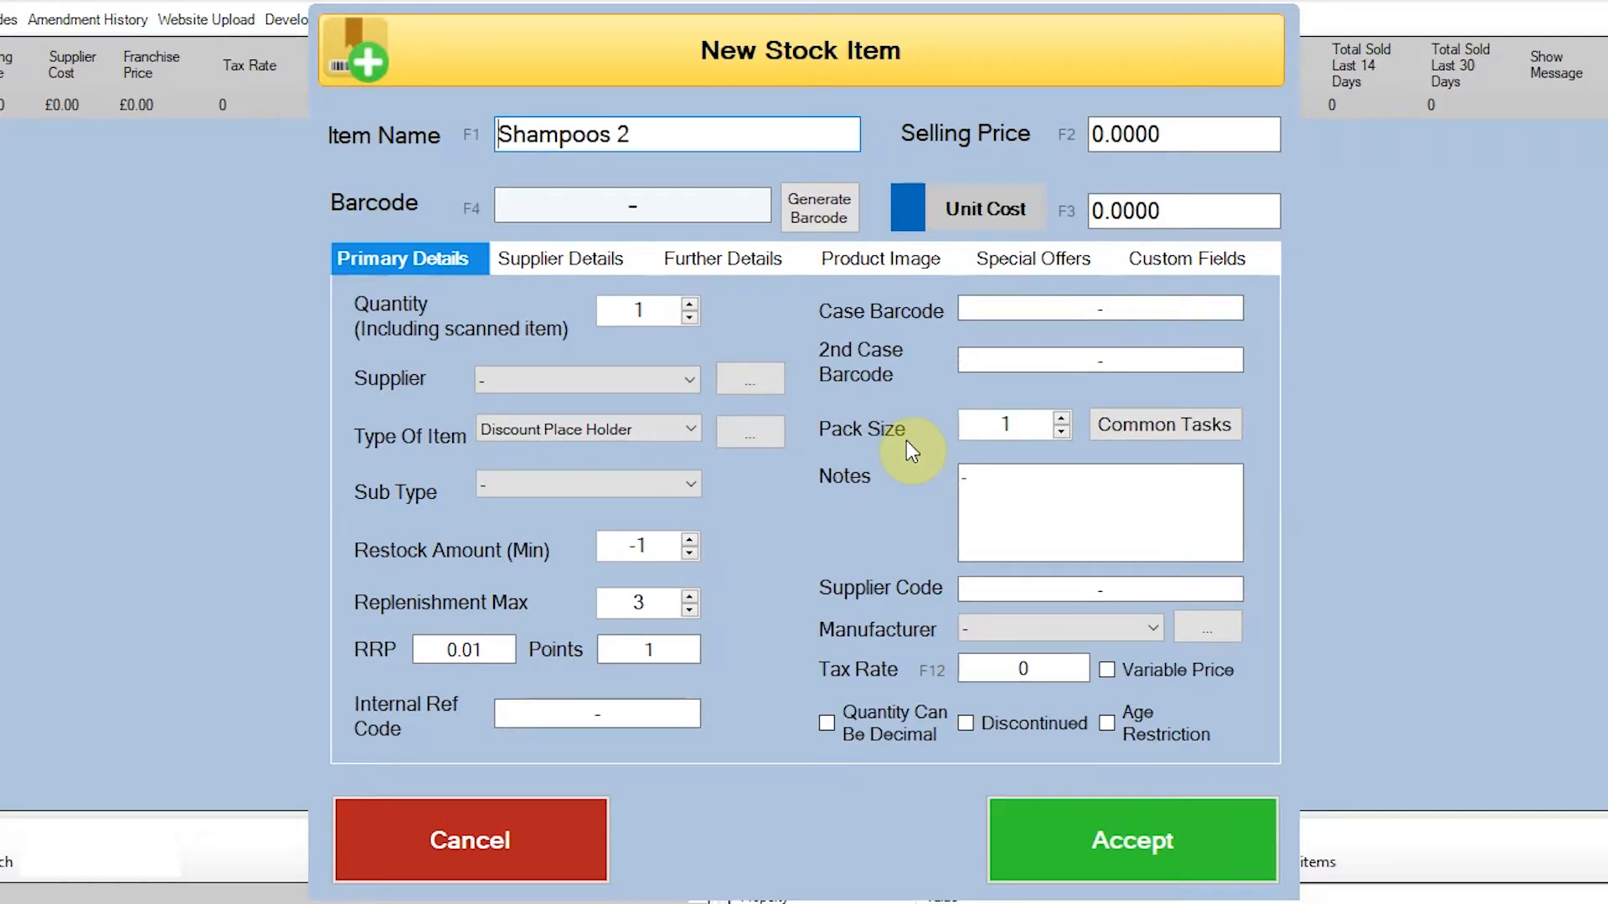
click(733, 259)
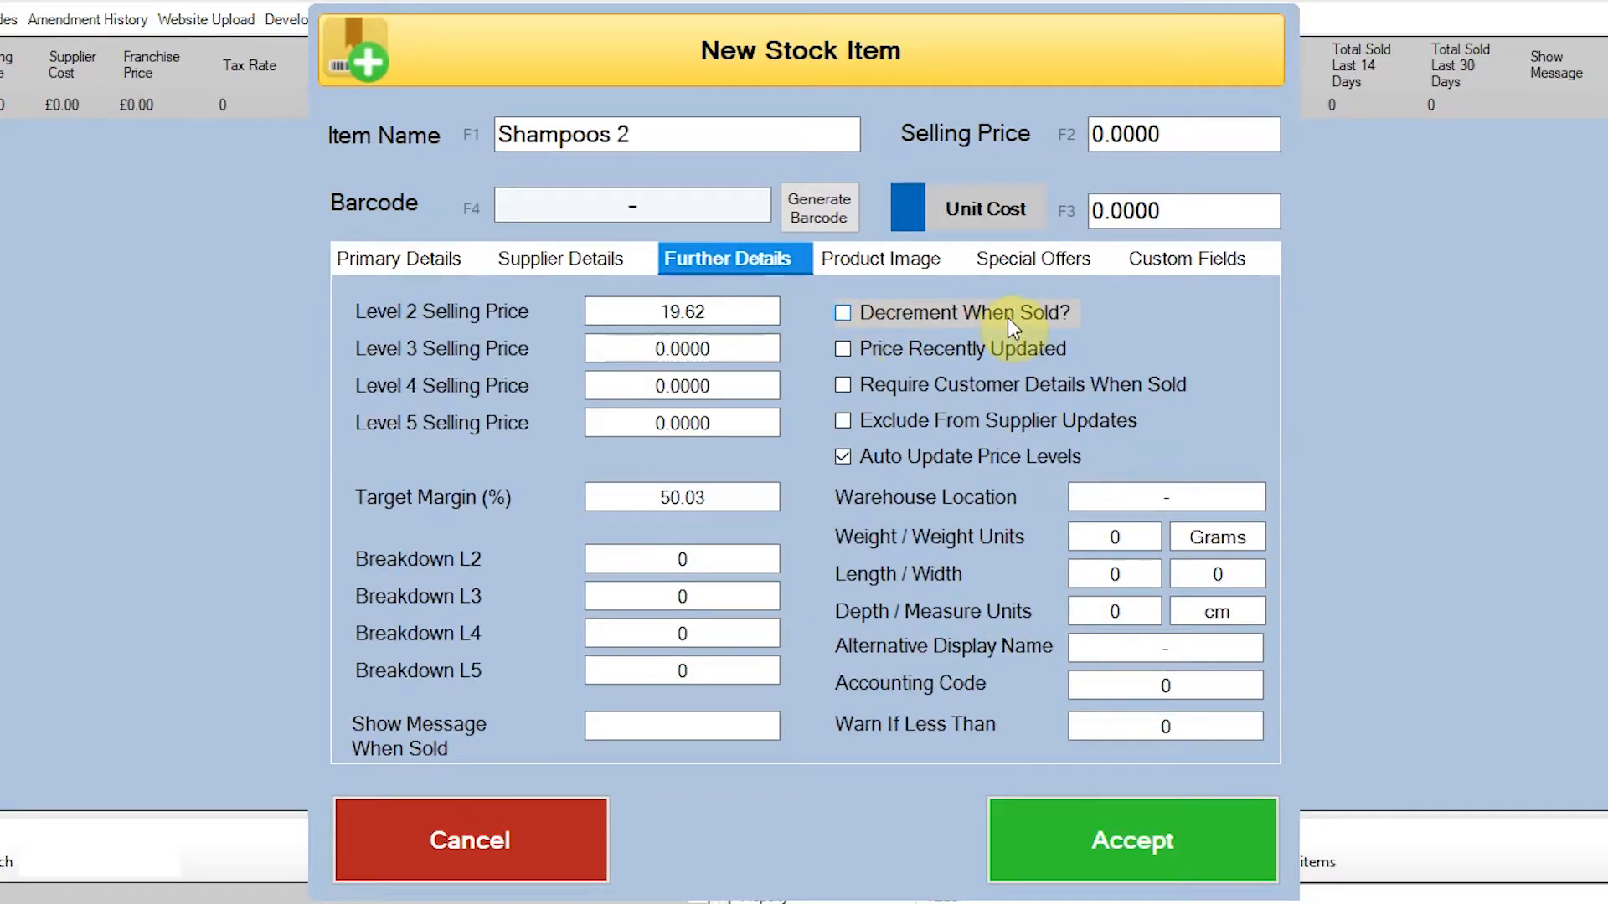
click(1130, 843)
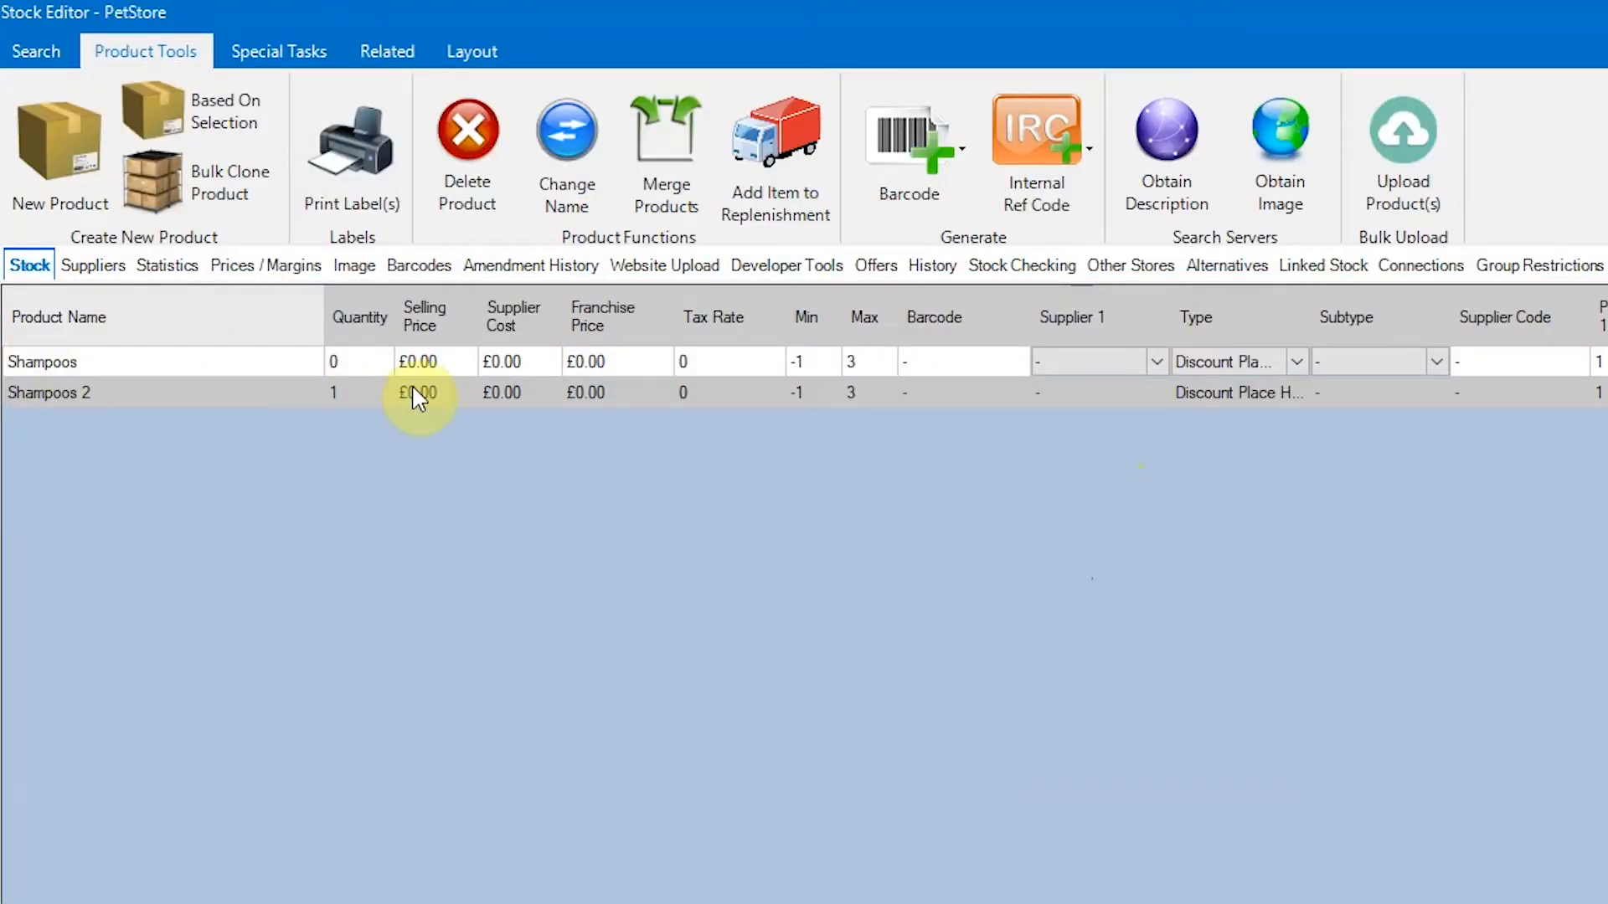
- Connect the shampoos from 8 in 1 Black Pearl Shampoo to Aloe Vera Shampoo 200ml to Shampoos 2
click(1434, 276)
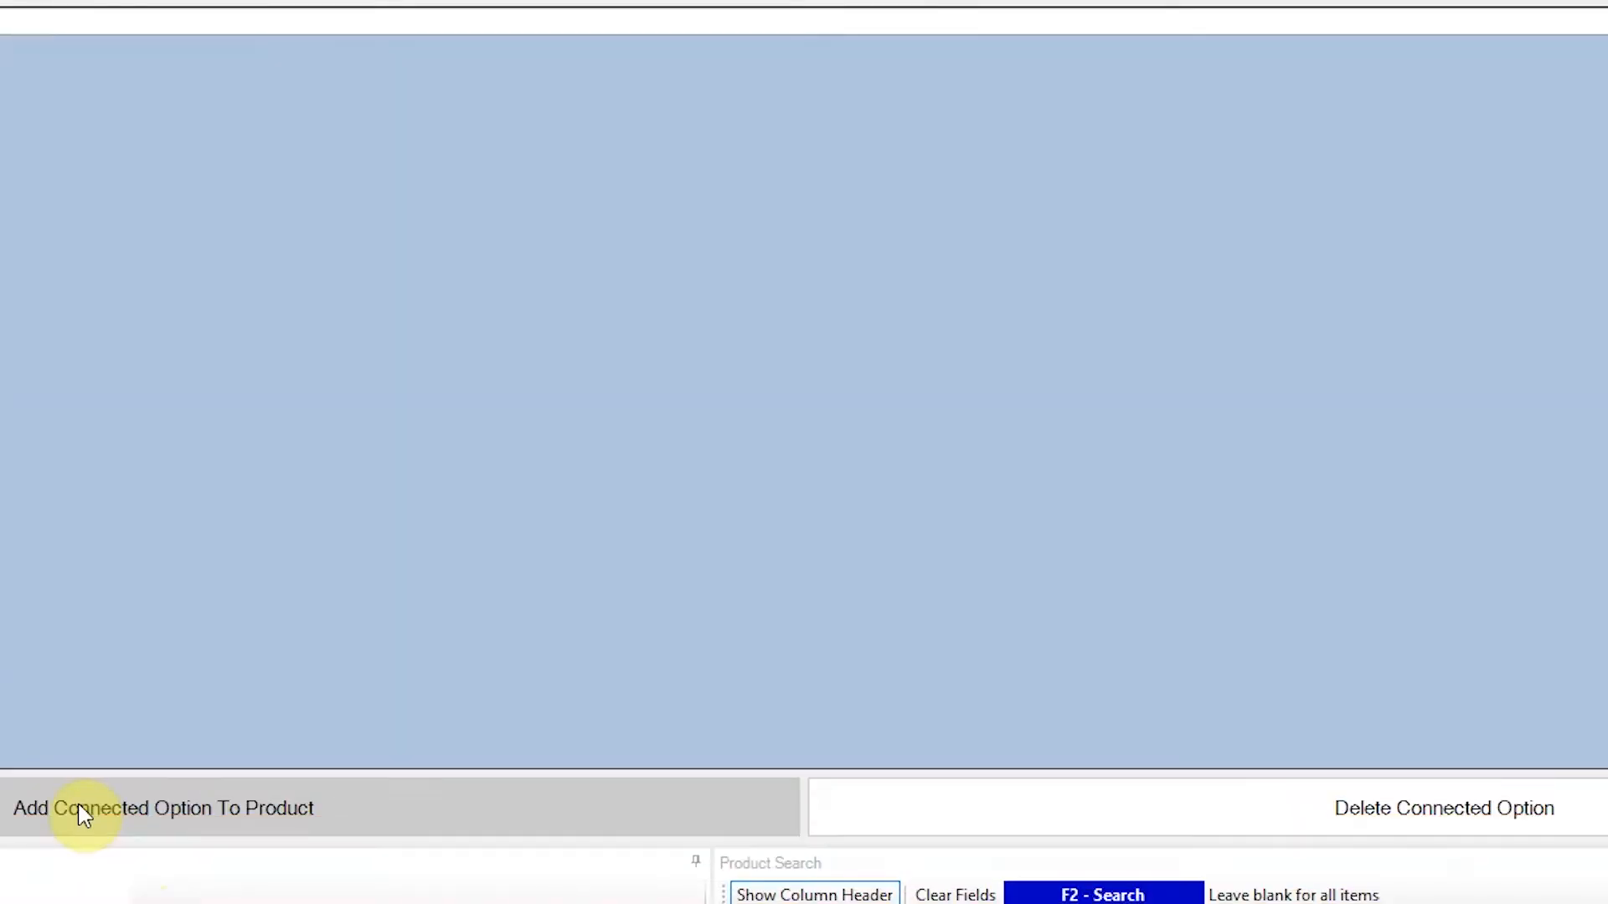
click(78, 811)
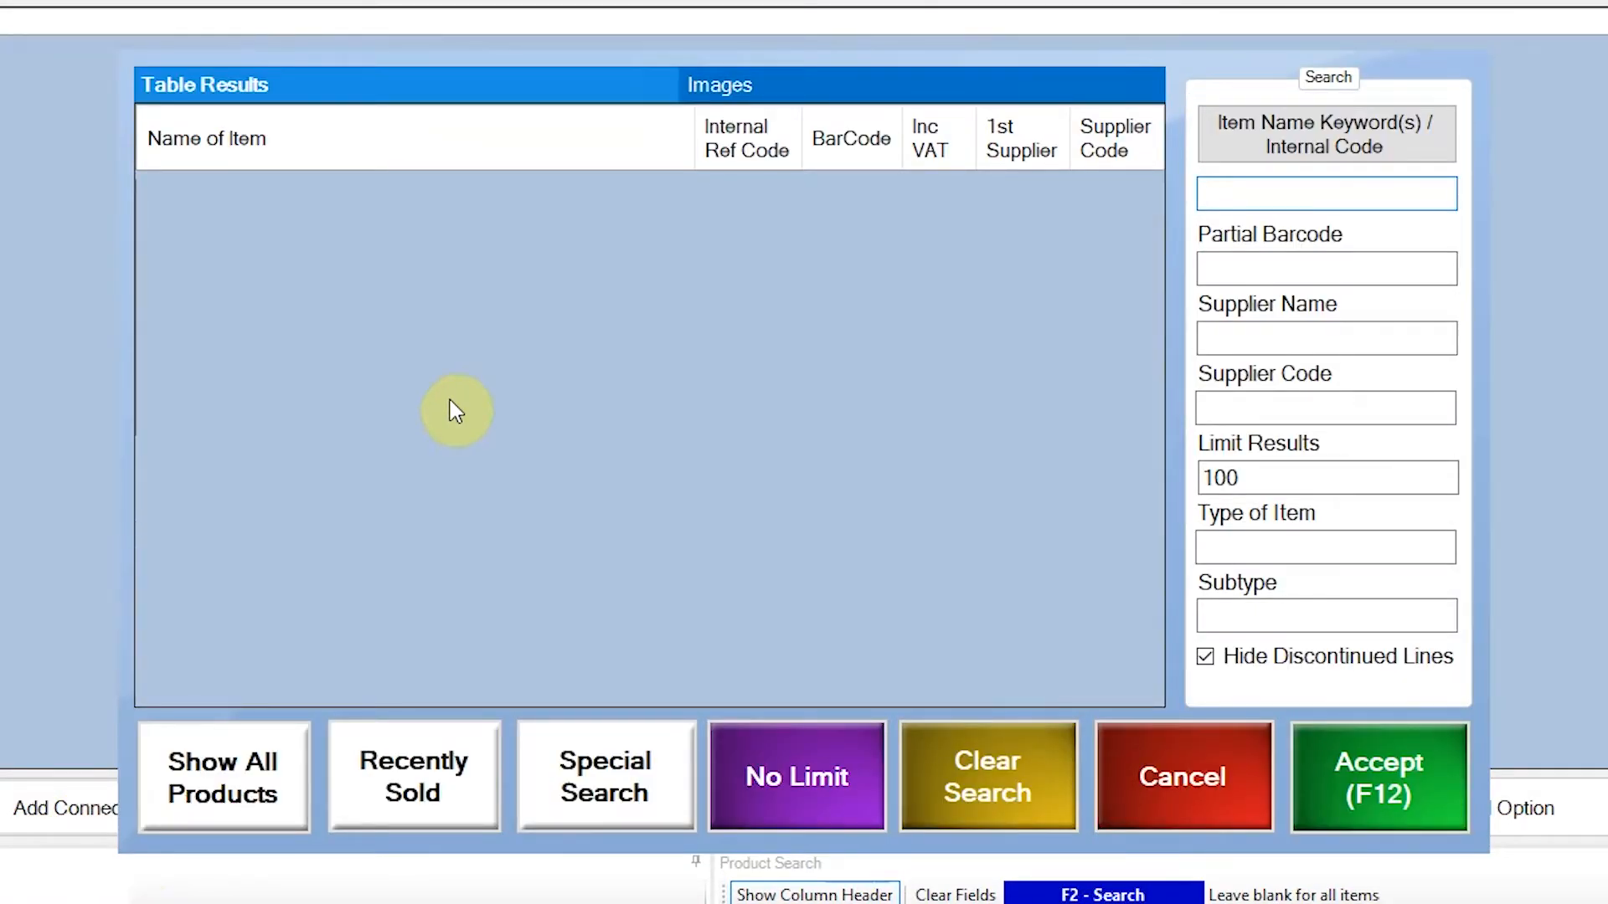
text(shampoo)
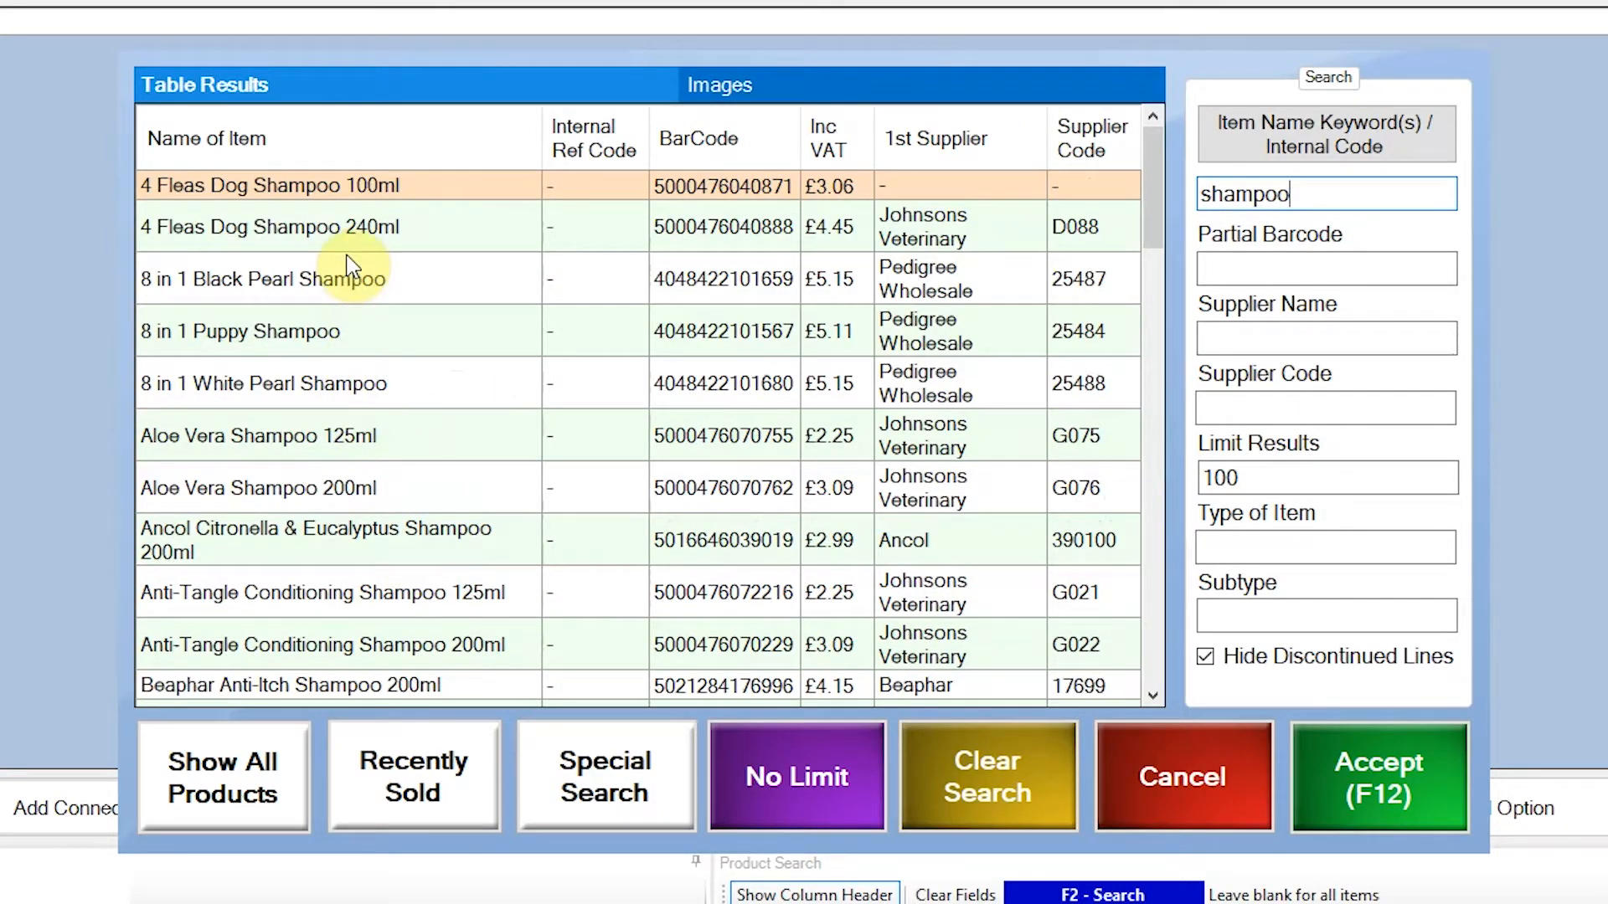
drag(358, 280, 469, 492)
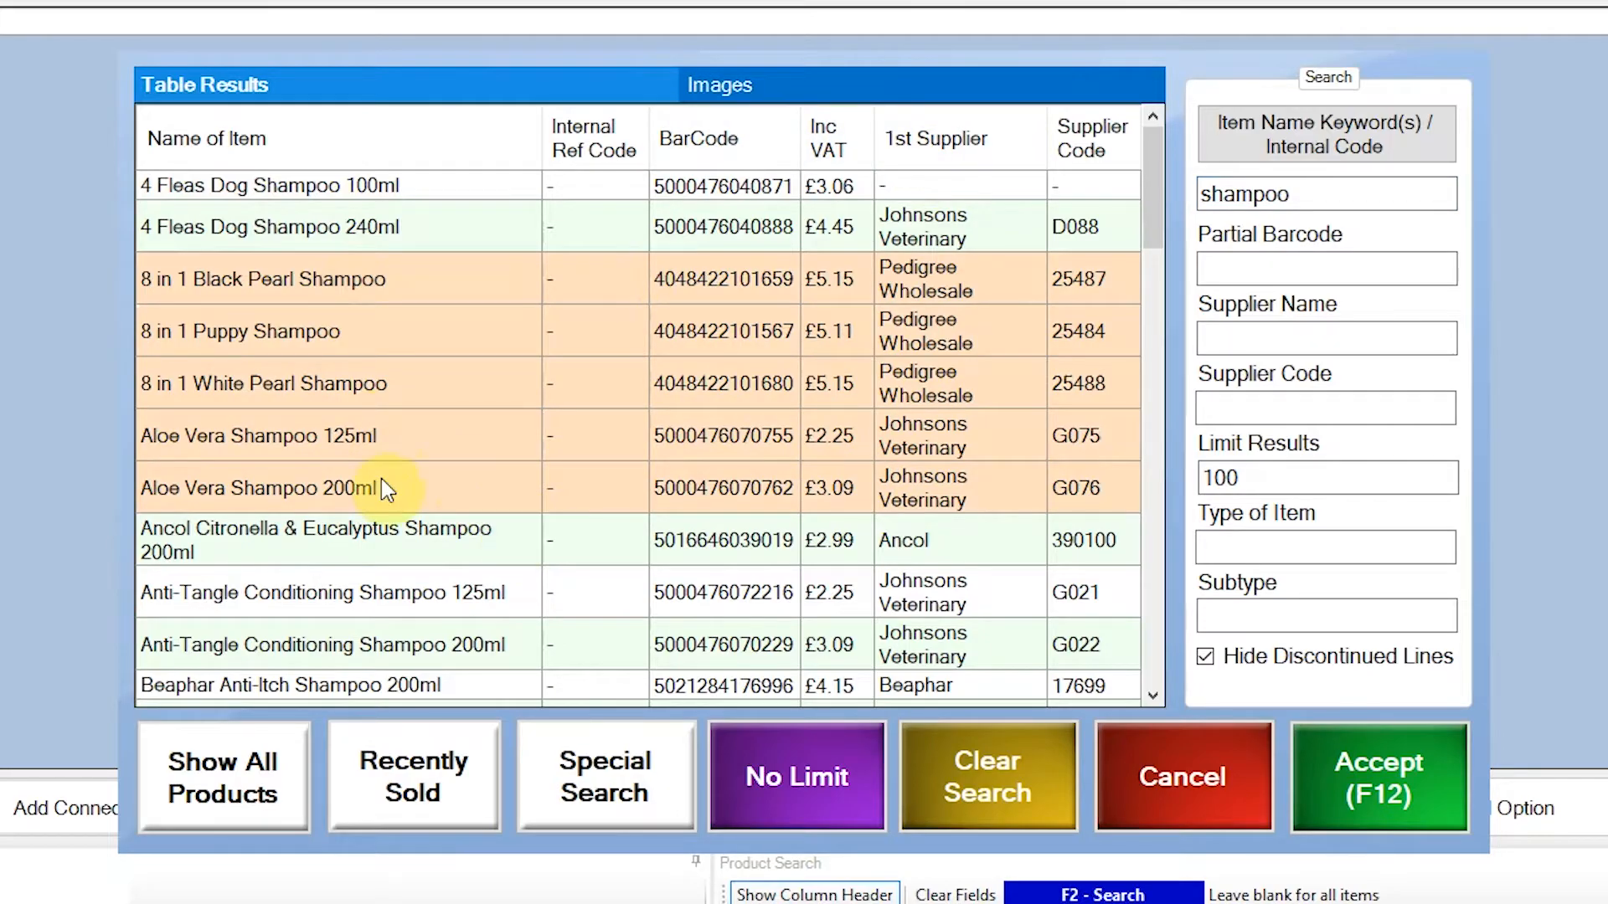
click(1388, 777)
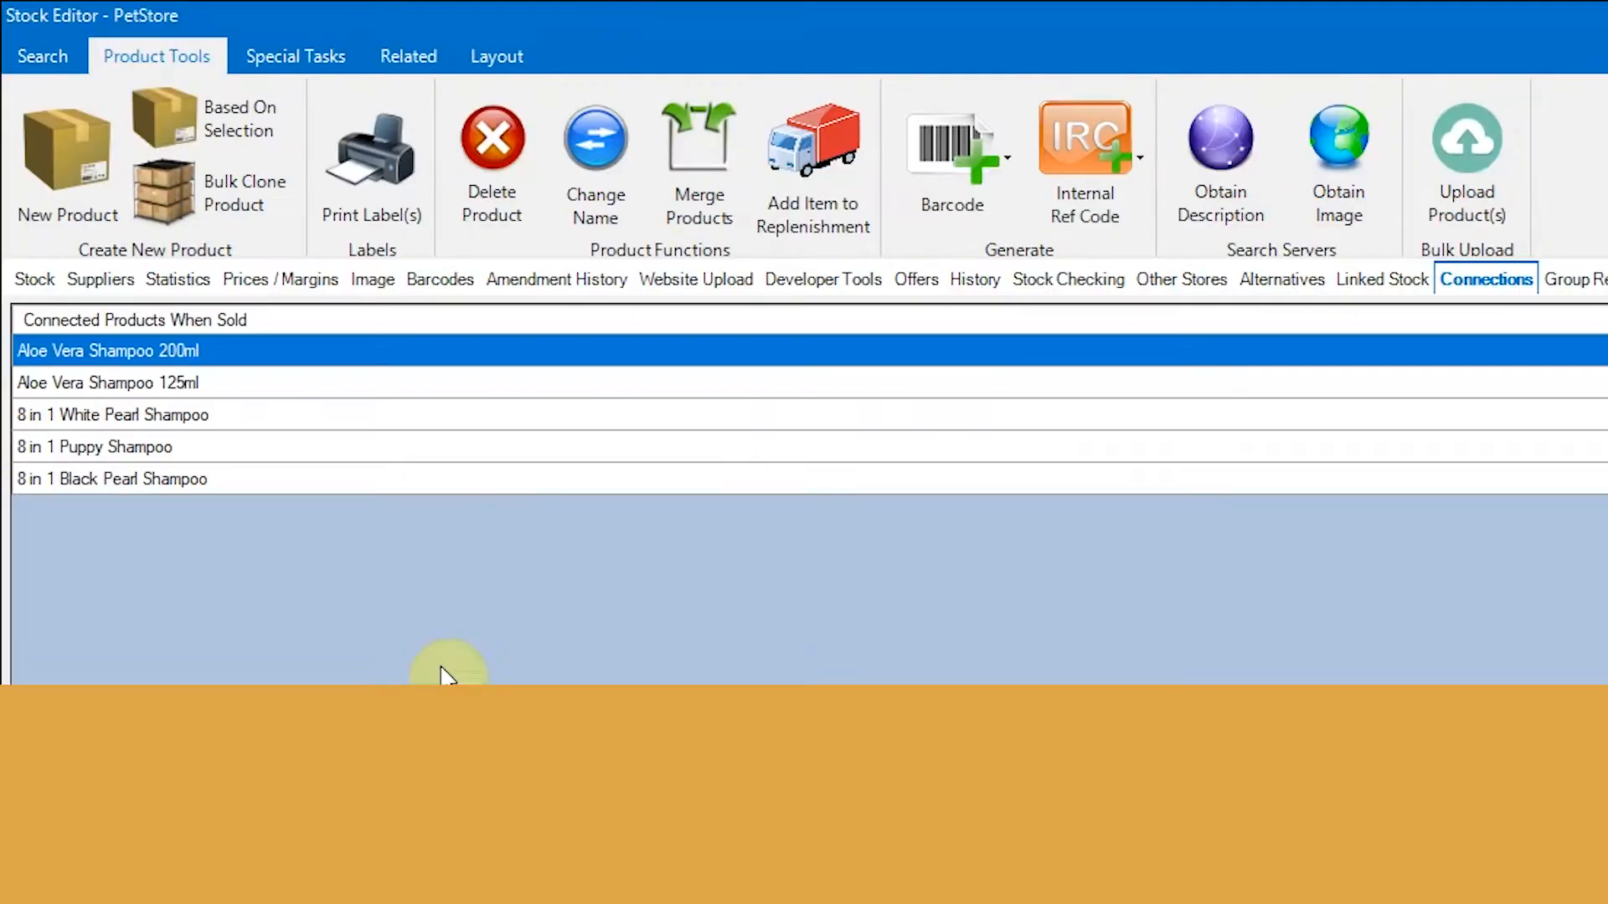
- Open the Sales Screen Designer maximised and enter full edit mode on the default 1080p template
click(35, 281)
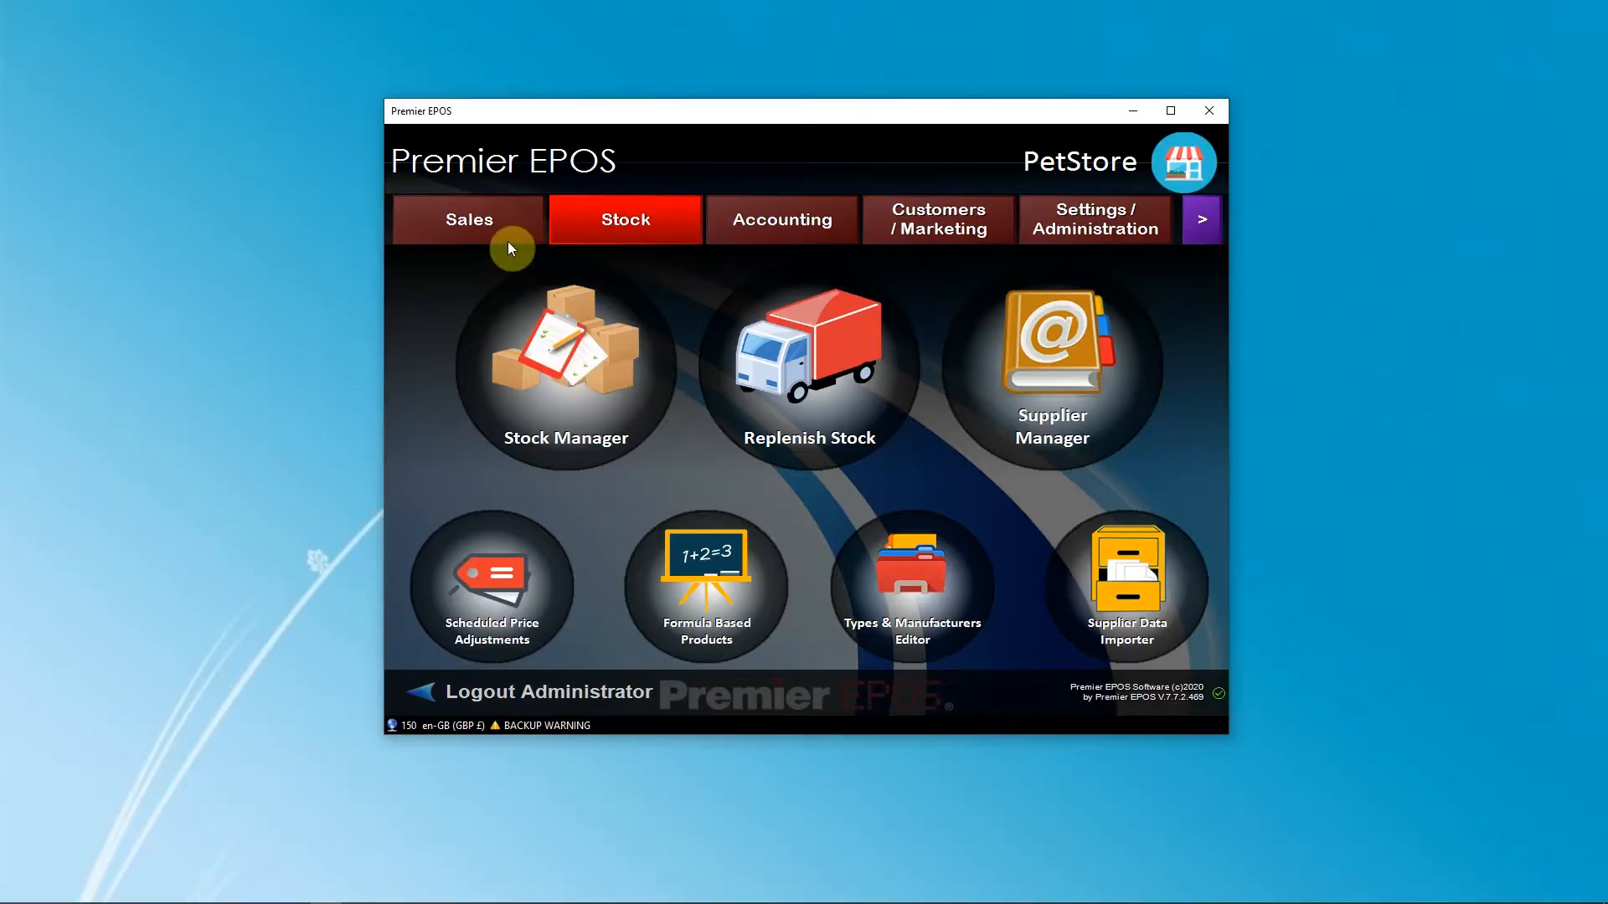
click(503, 234)
click(875, 291)
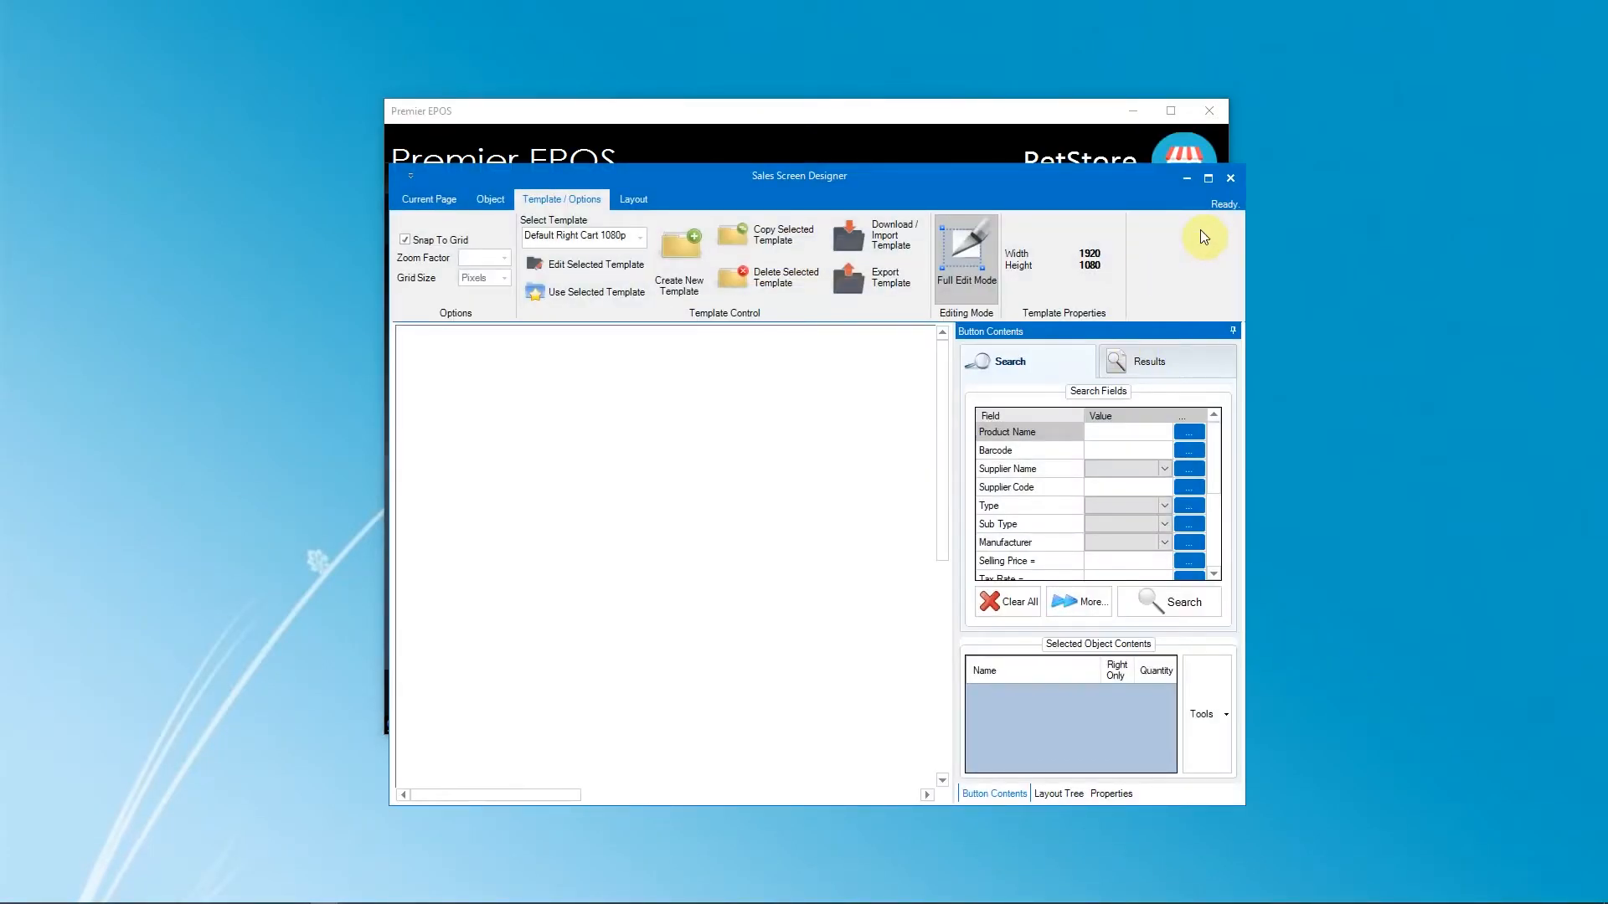
click(1207, 178)
click(209, 71)
click(193, 87)
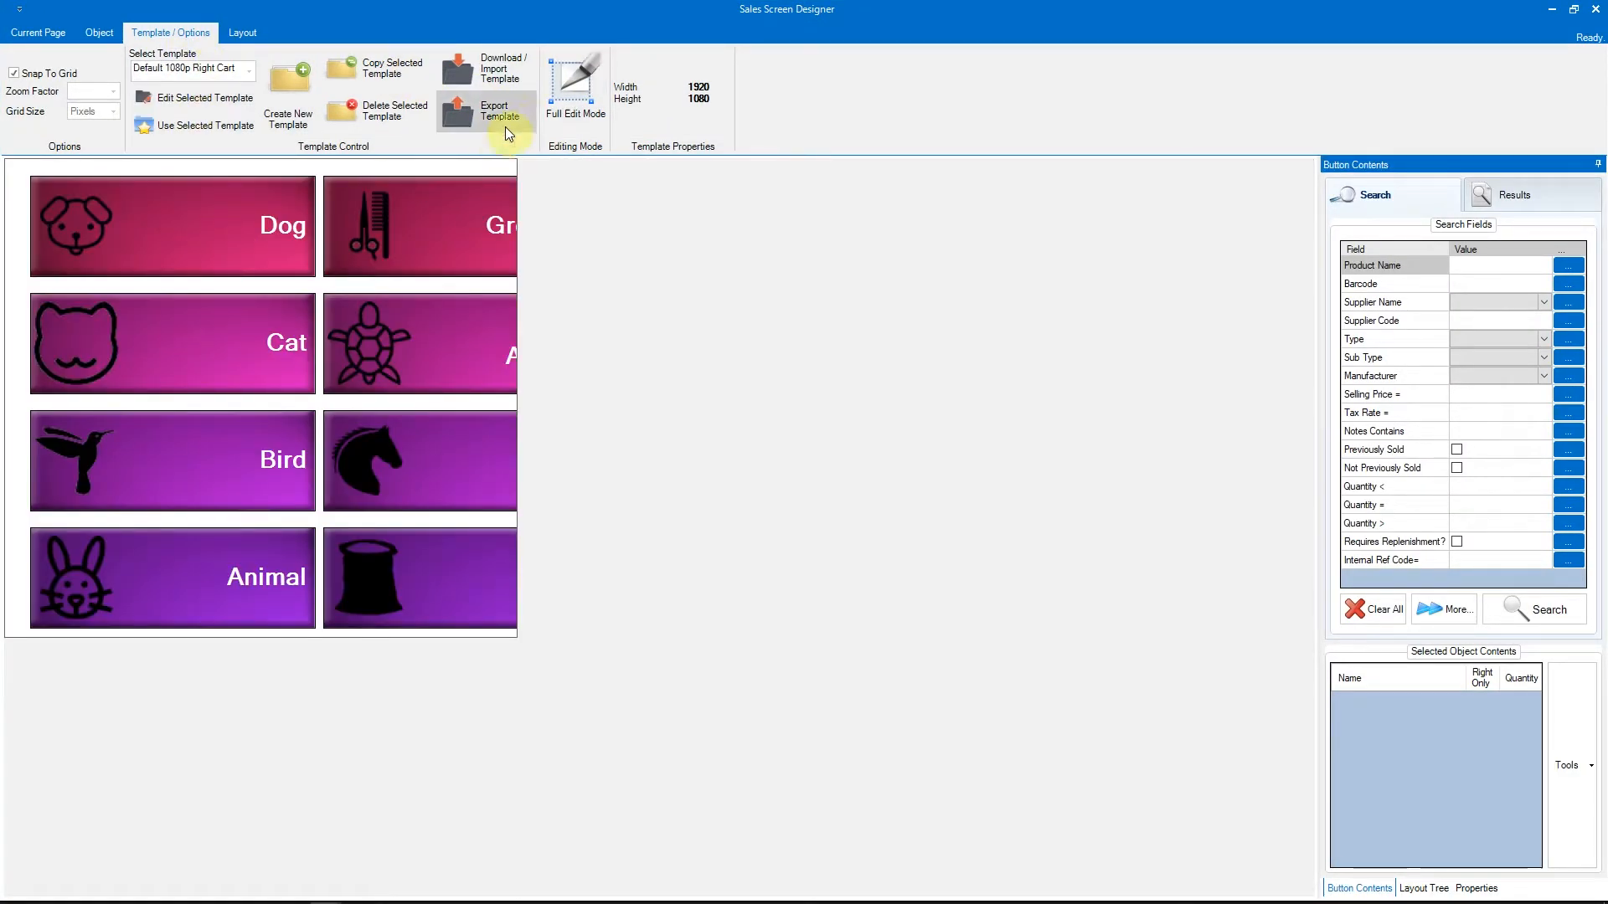
click(581, 92)
double_click(552, 240)
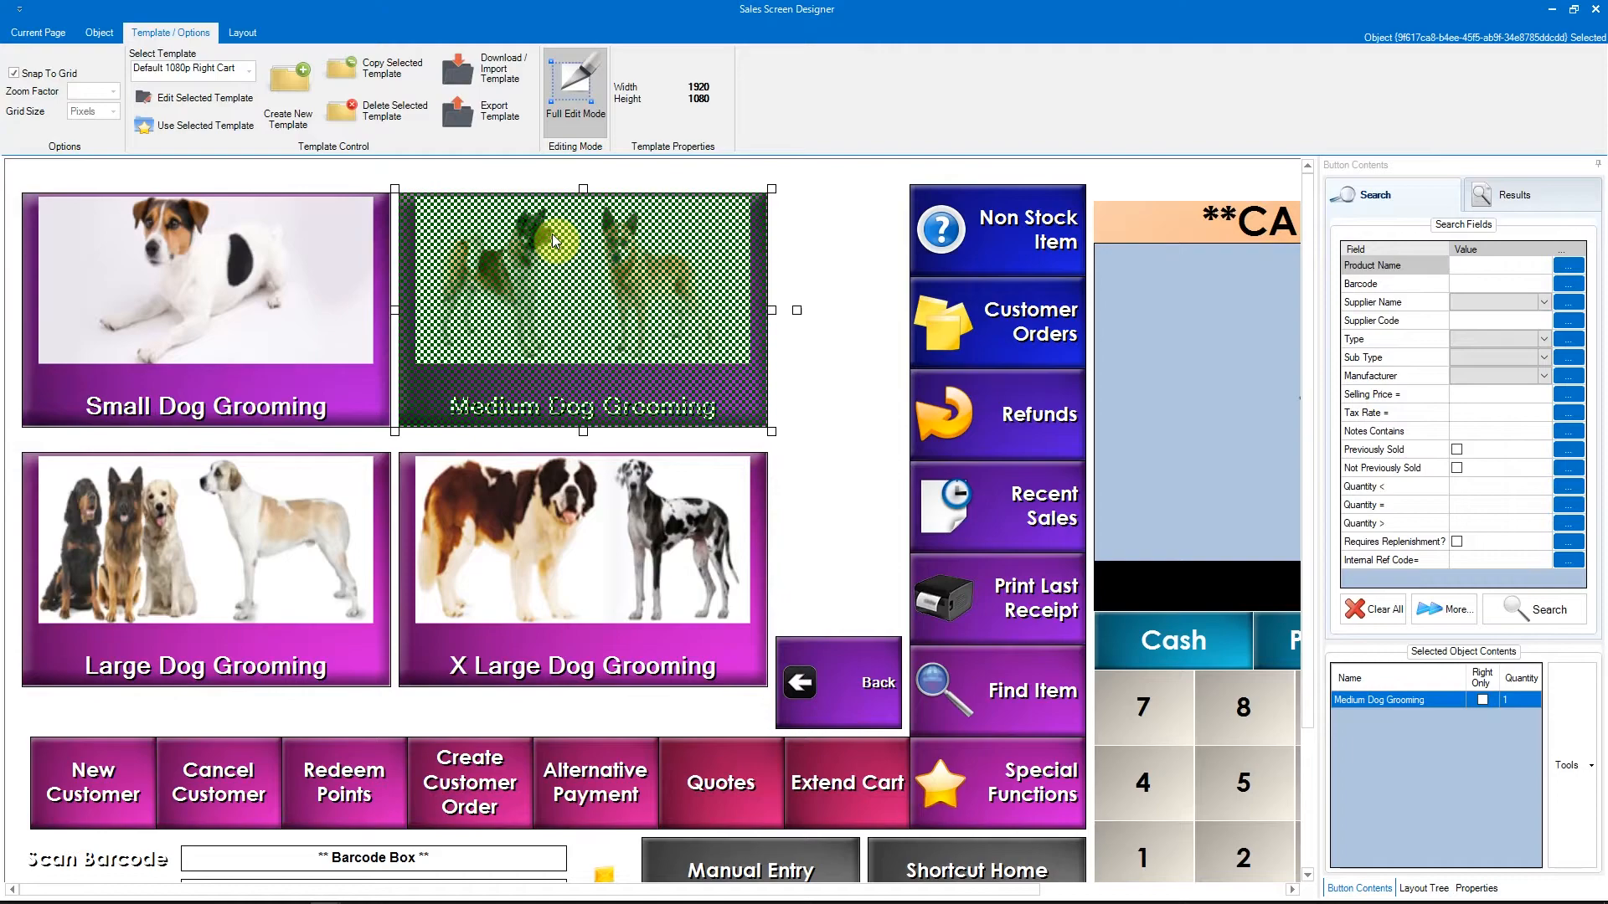
- Search Discount Place Holder products and add Shampoos 2 to the Large Dog Grooming button
click(234, 526)
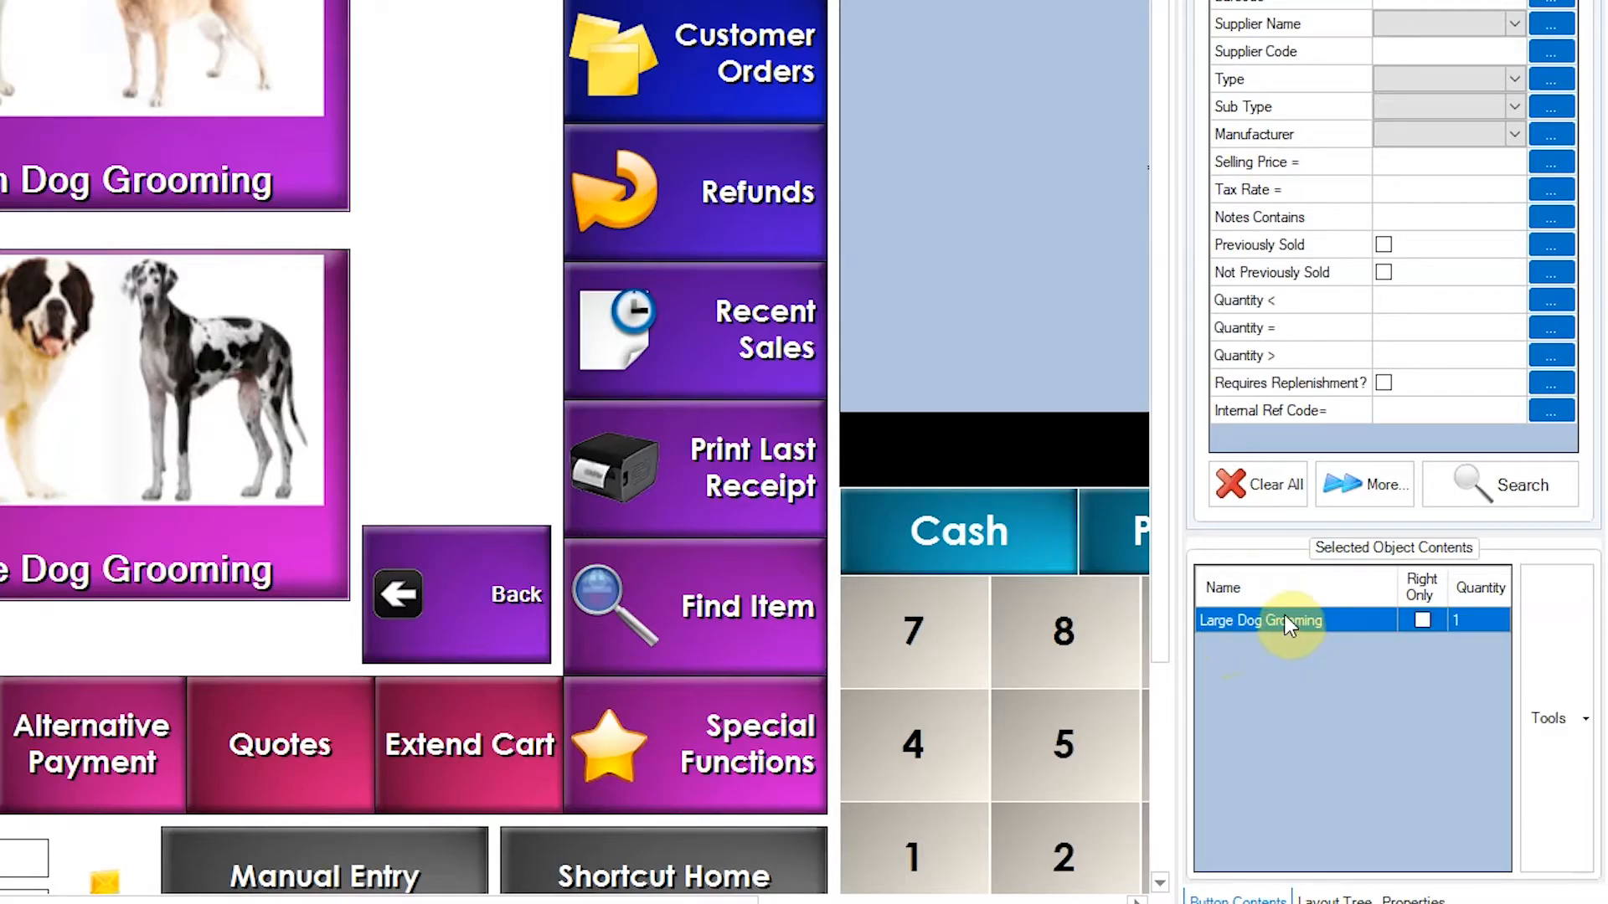
click(1519, 79)
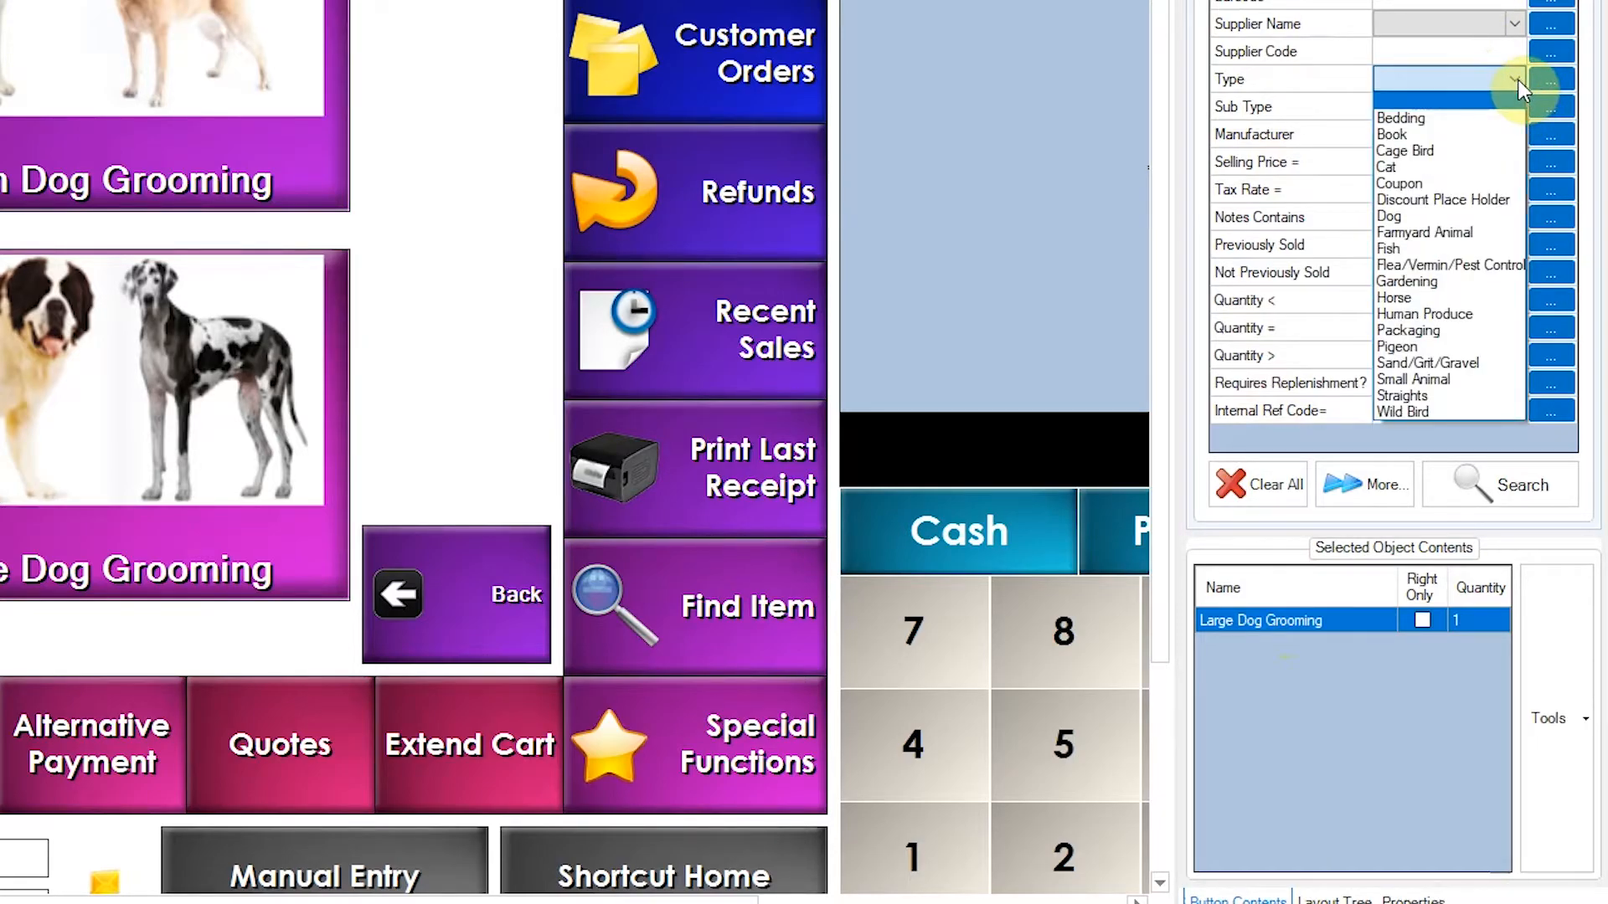
click(1500, 198)
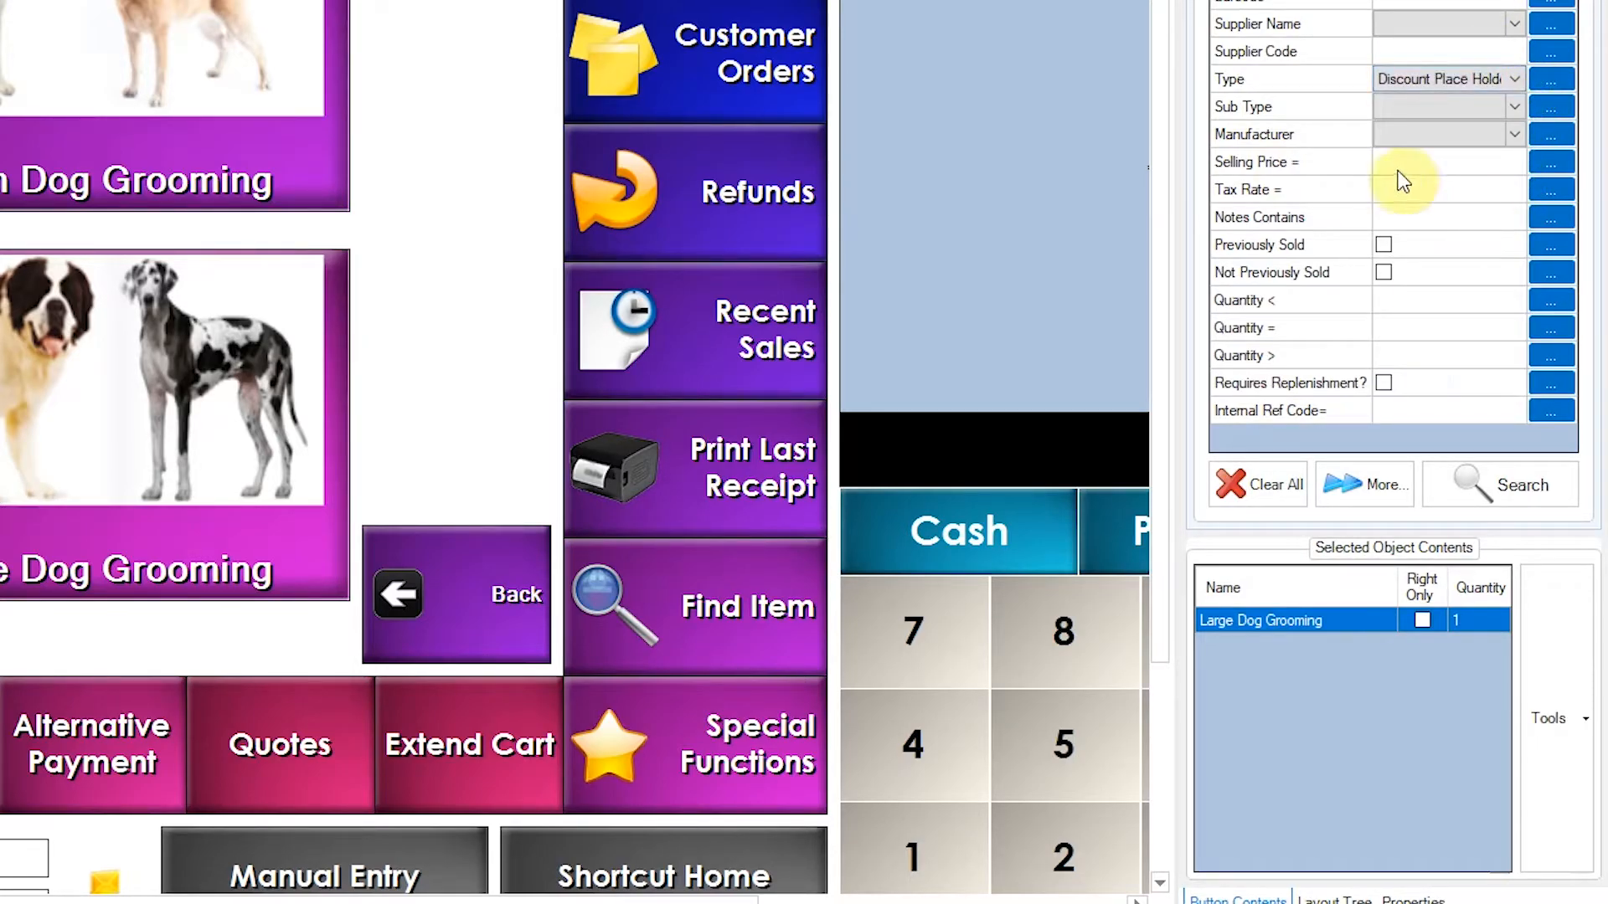
click(1448, 479)
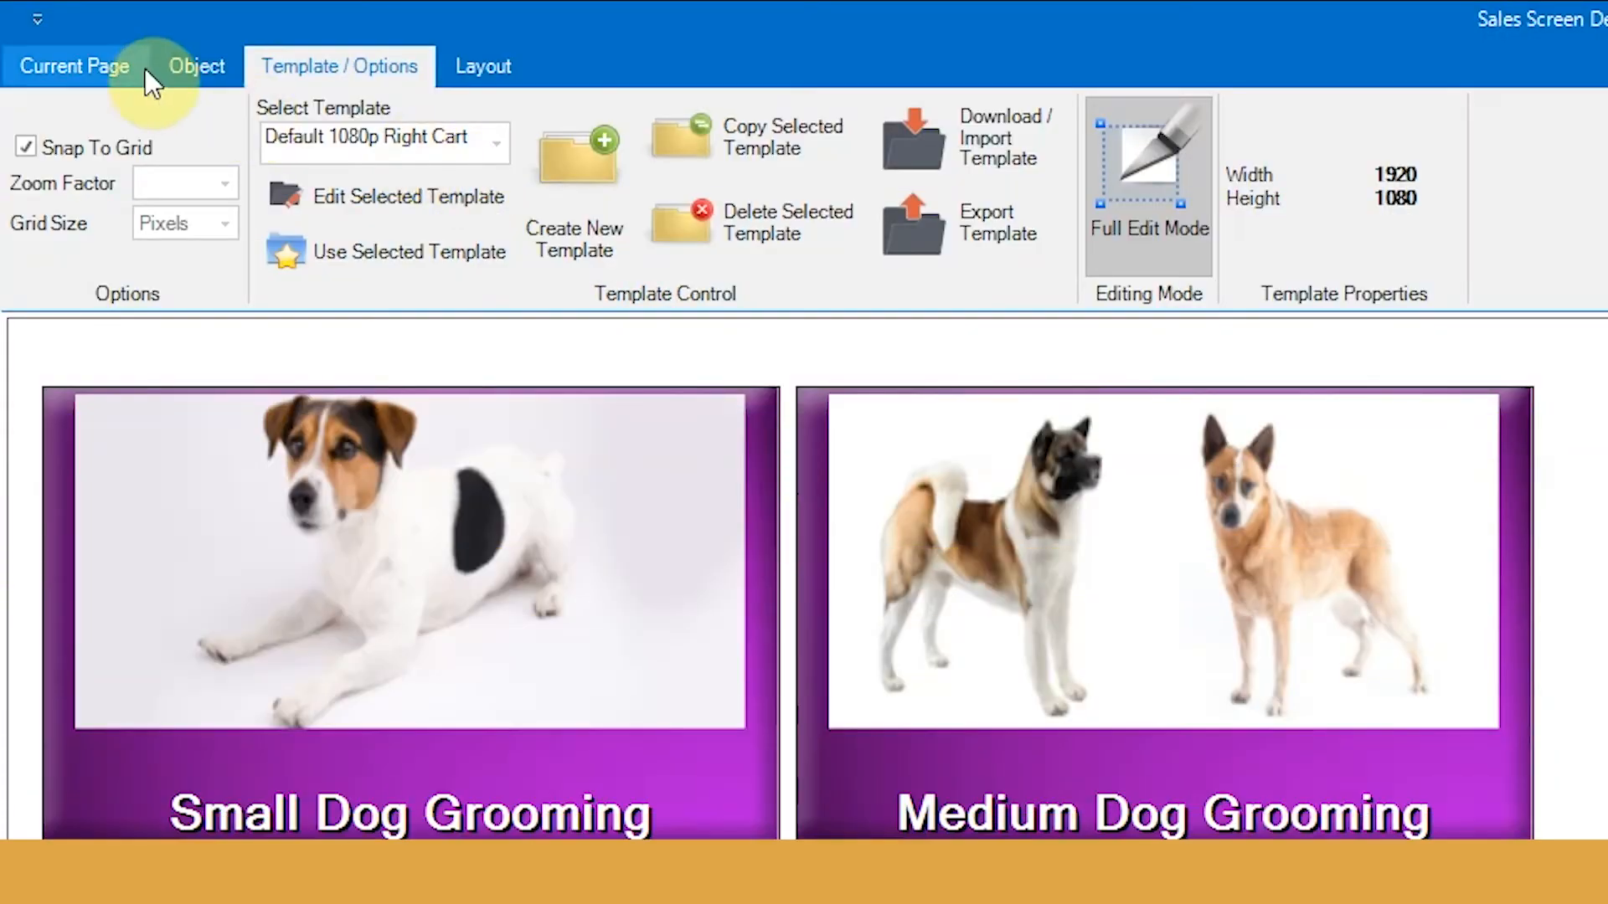
click(216, 64)
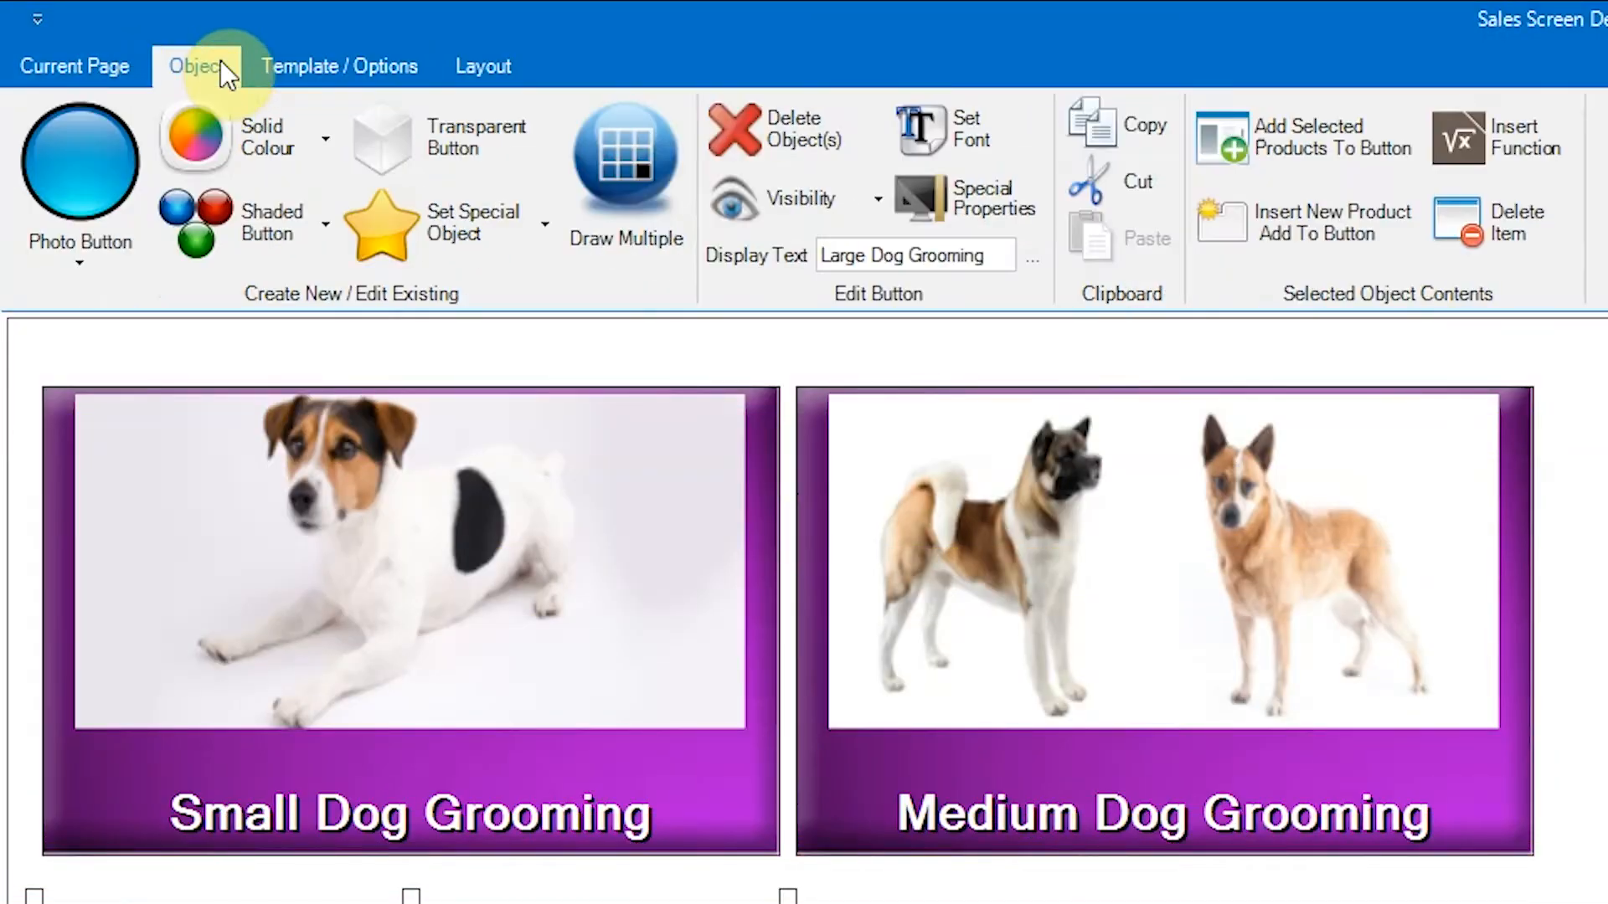
click(1350, 146)
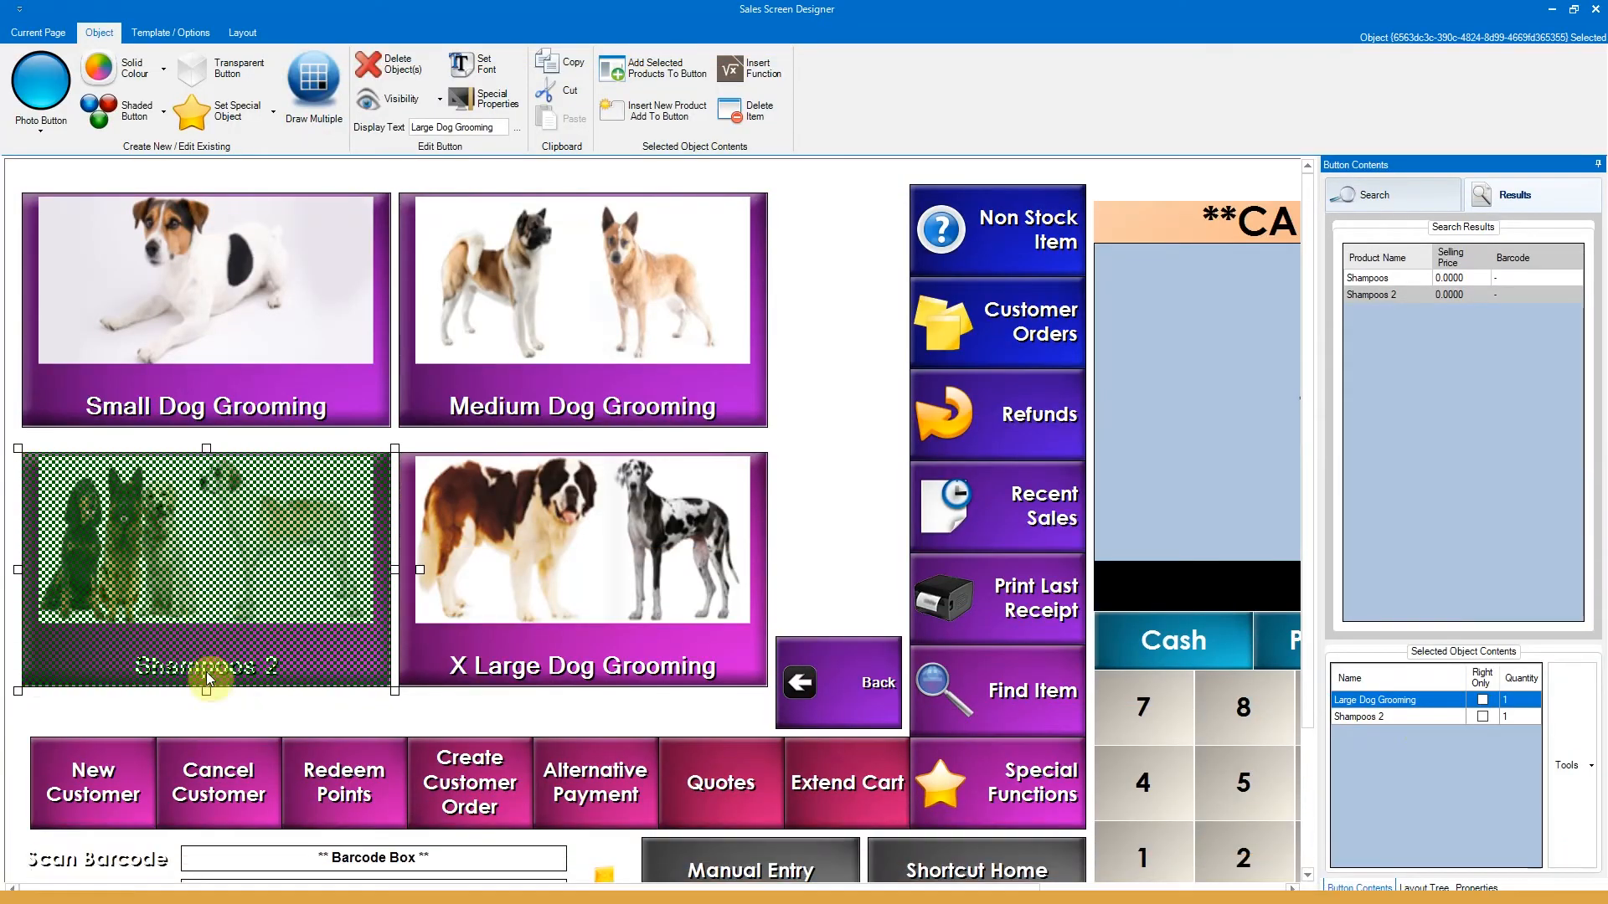
- Set the button's display text to Large Dog Grooming and deselect it
click(471, 126)
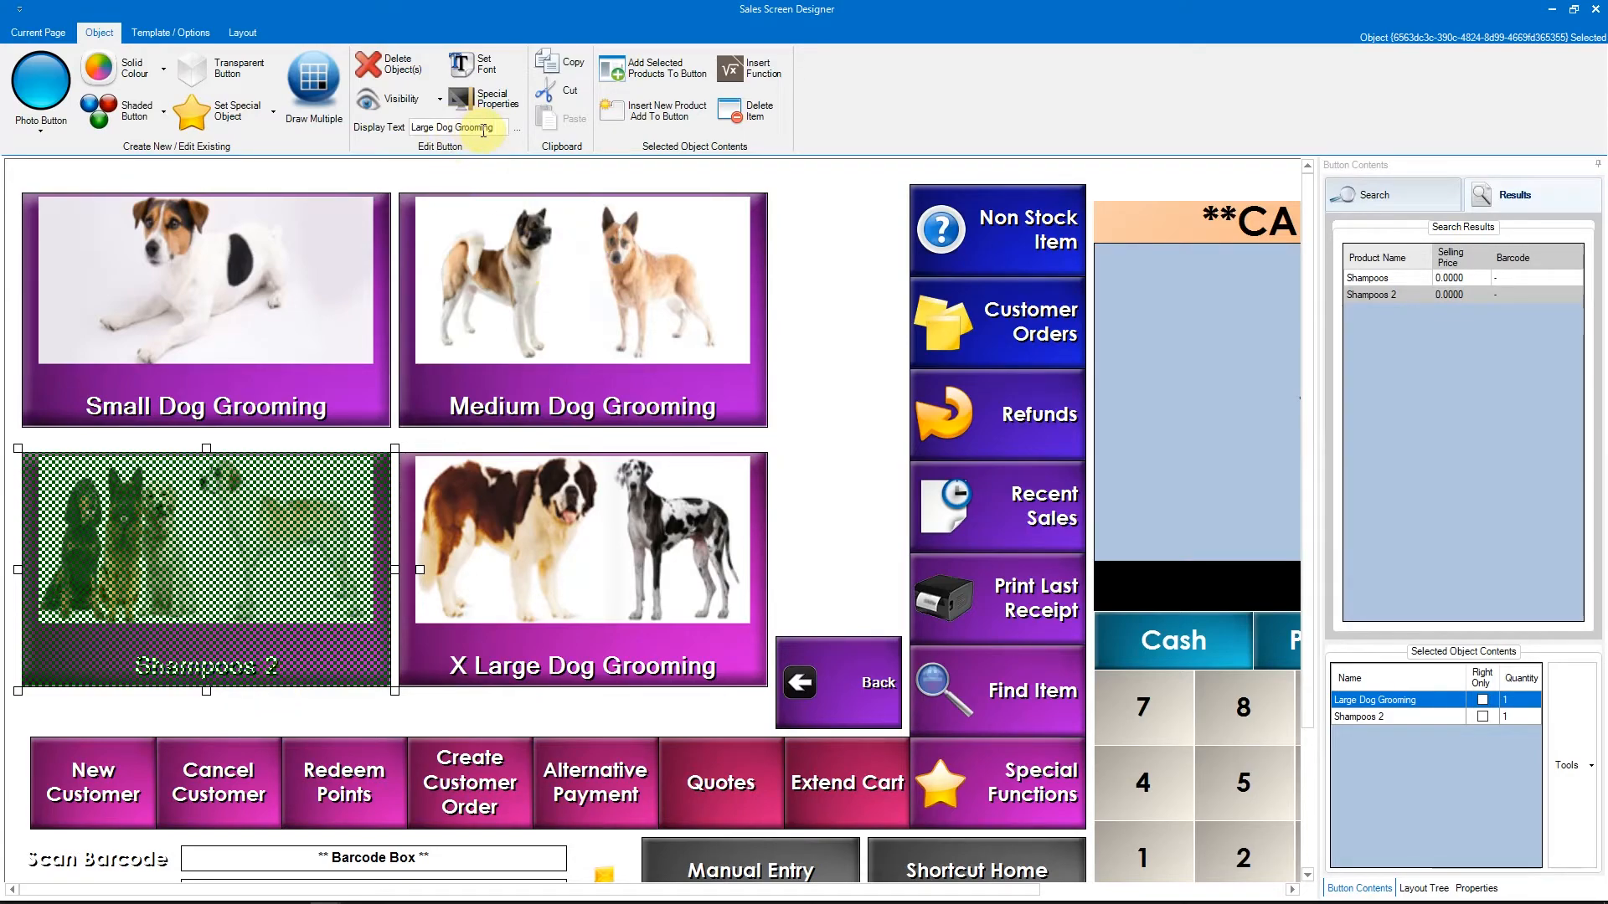
key(Return)
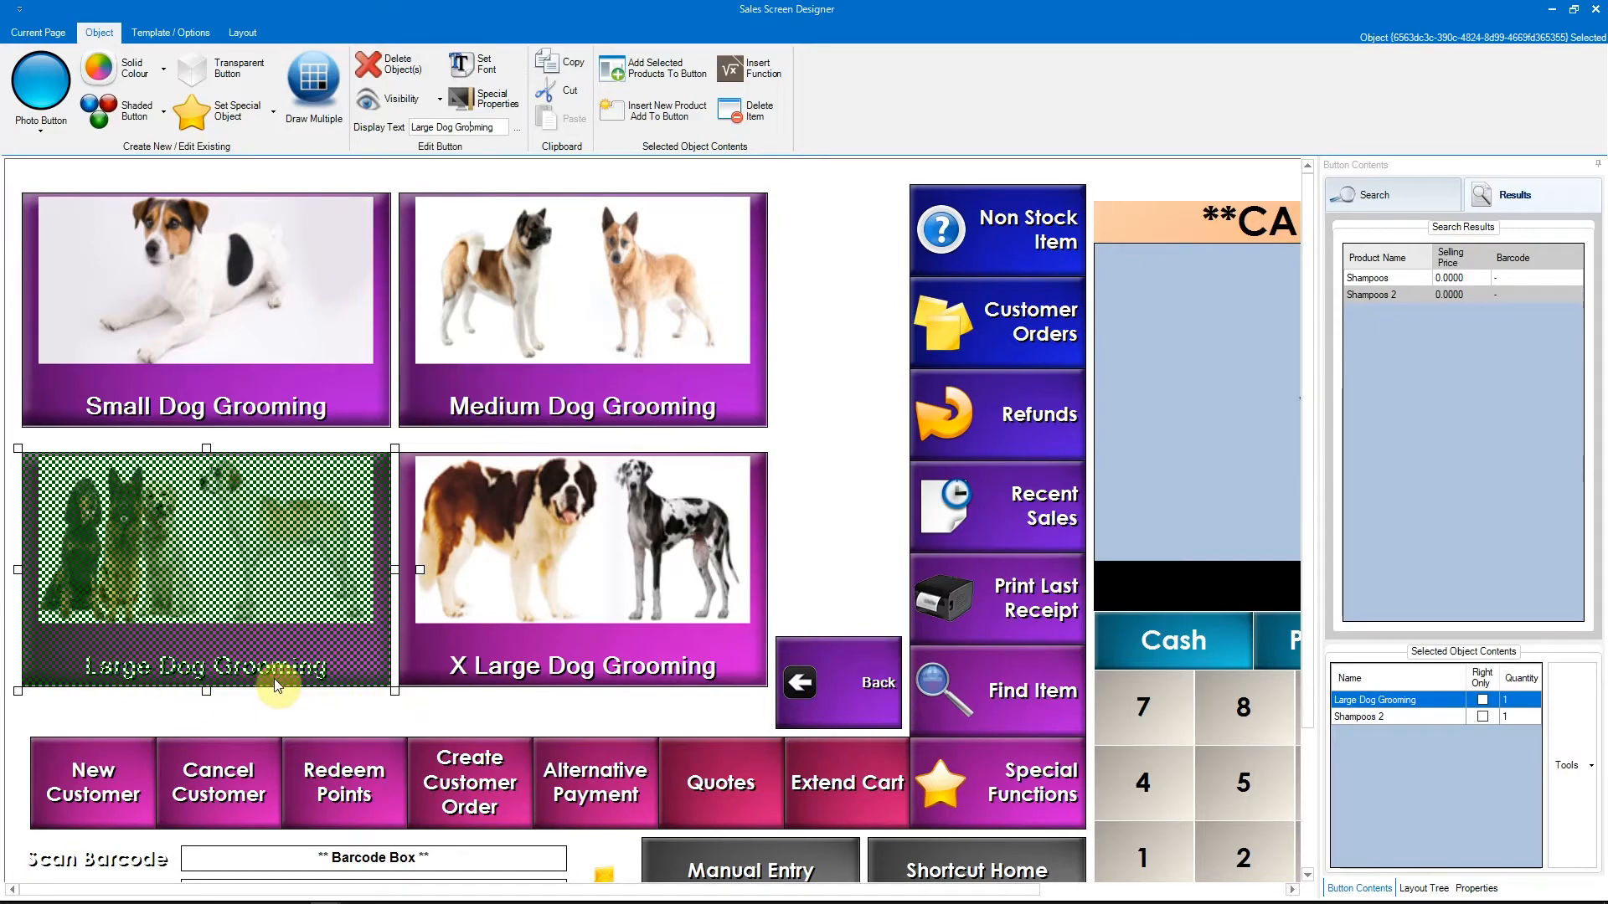
click(360, 722)
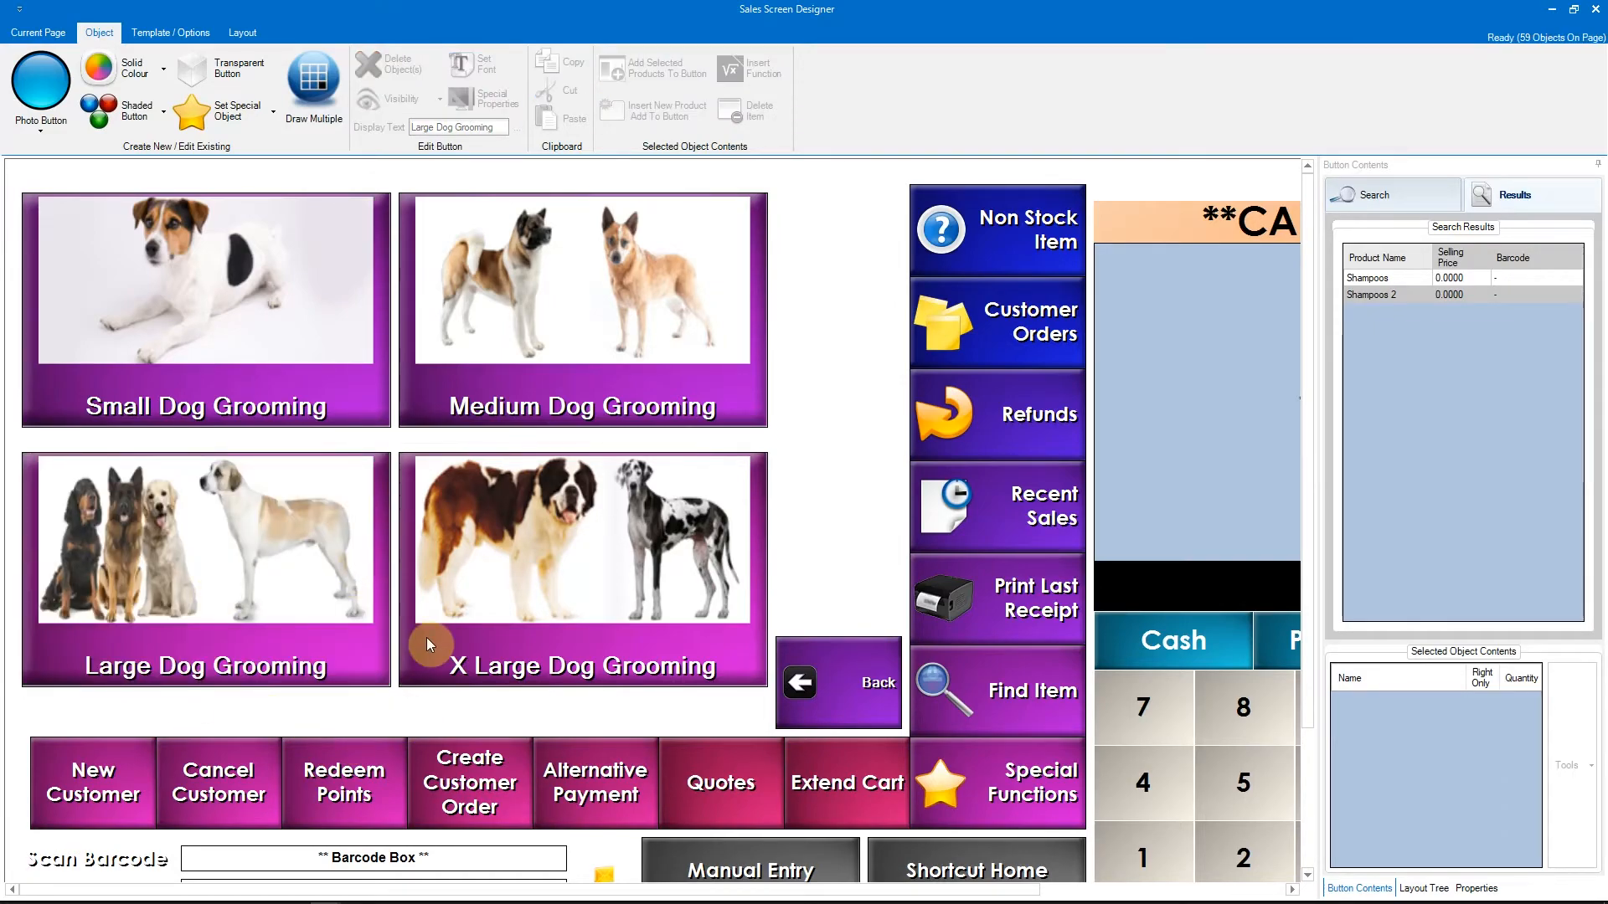
- Close the Sales Screen Designer, enter Sales Mode and clear the existing cart
click(1594, 10)
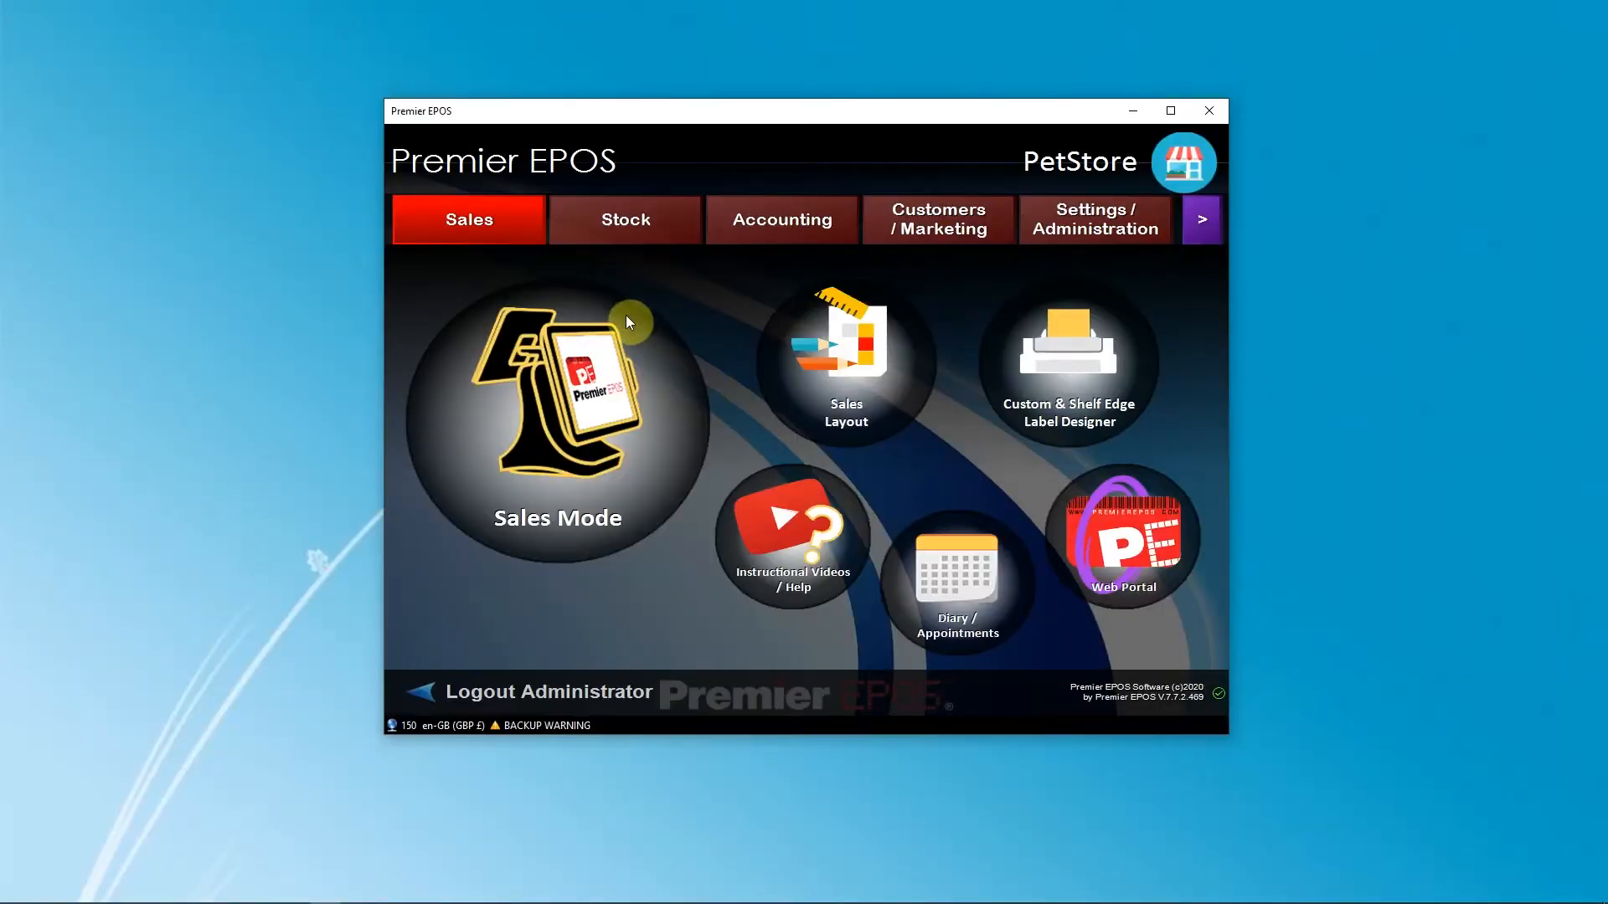
click(665, 626)
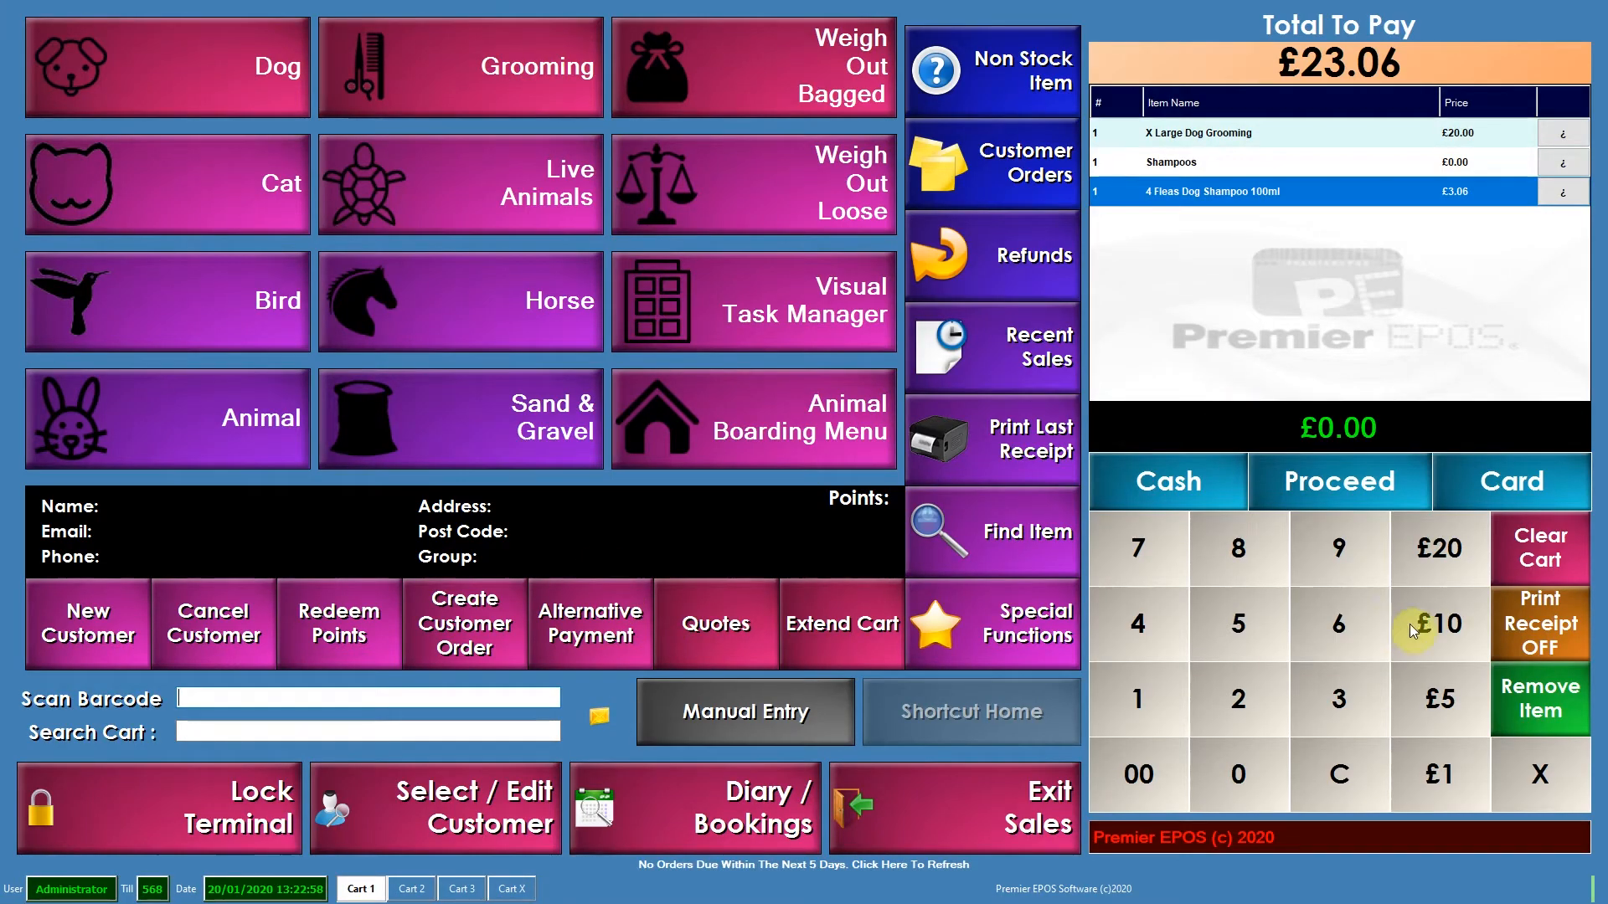
click(1550, 562)
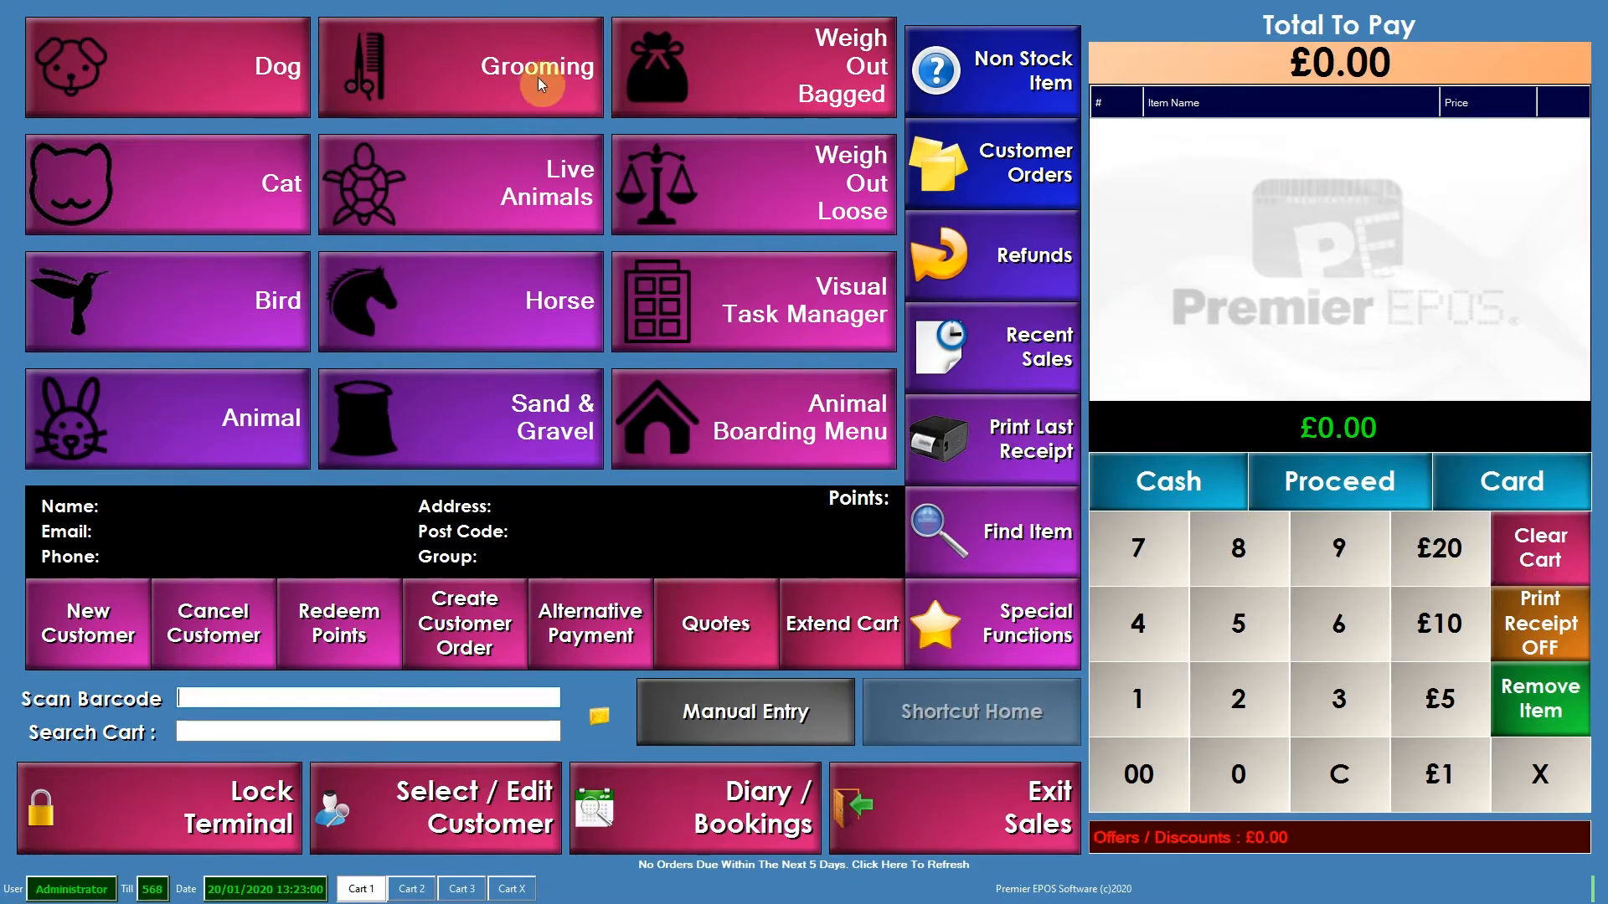
- Ring up Large Dog Grooming from Grooming, choosing Aloe Vera Shampoo 125ml and 8 in 1 Puppy Shampoo as extras
click(538, 77)
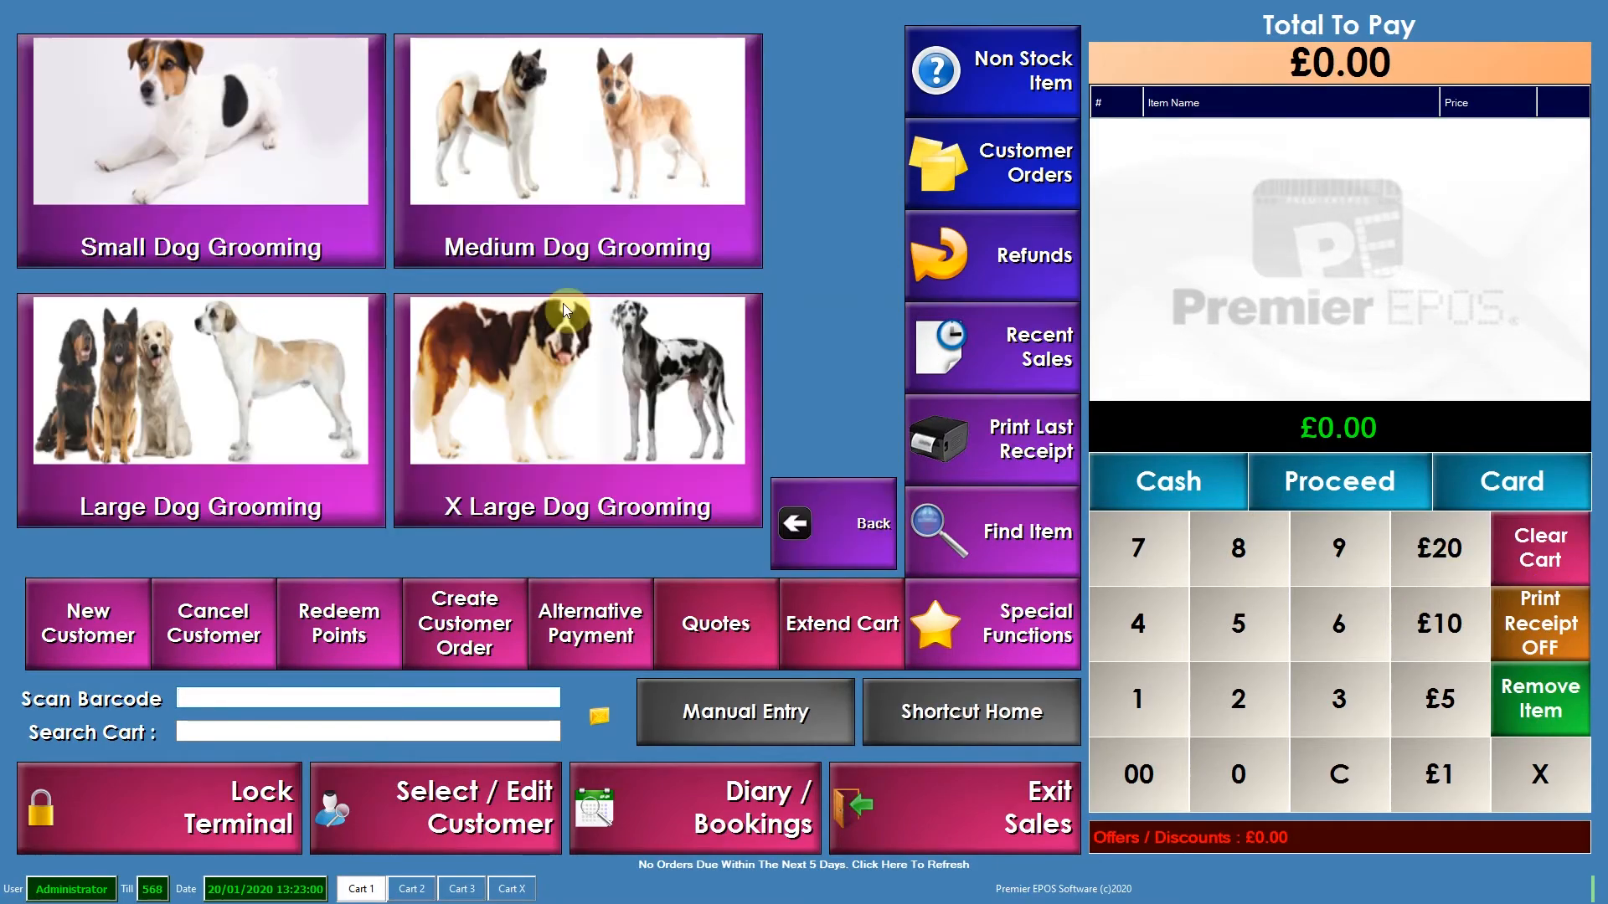
click(196, 454)
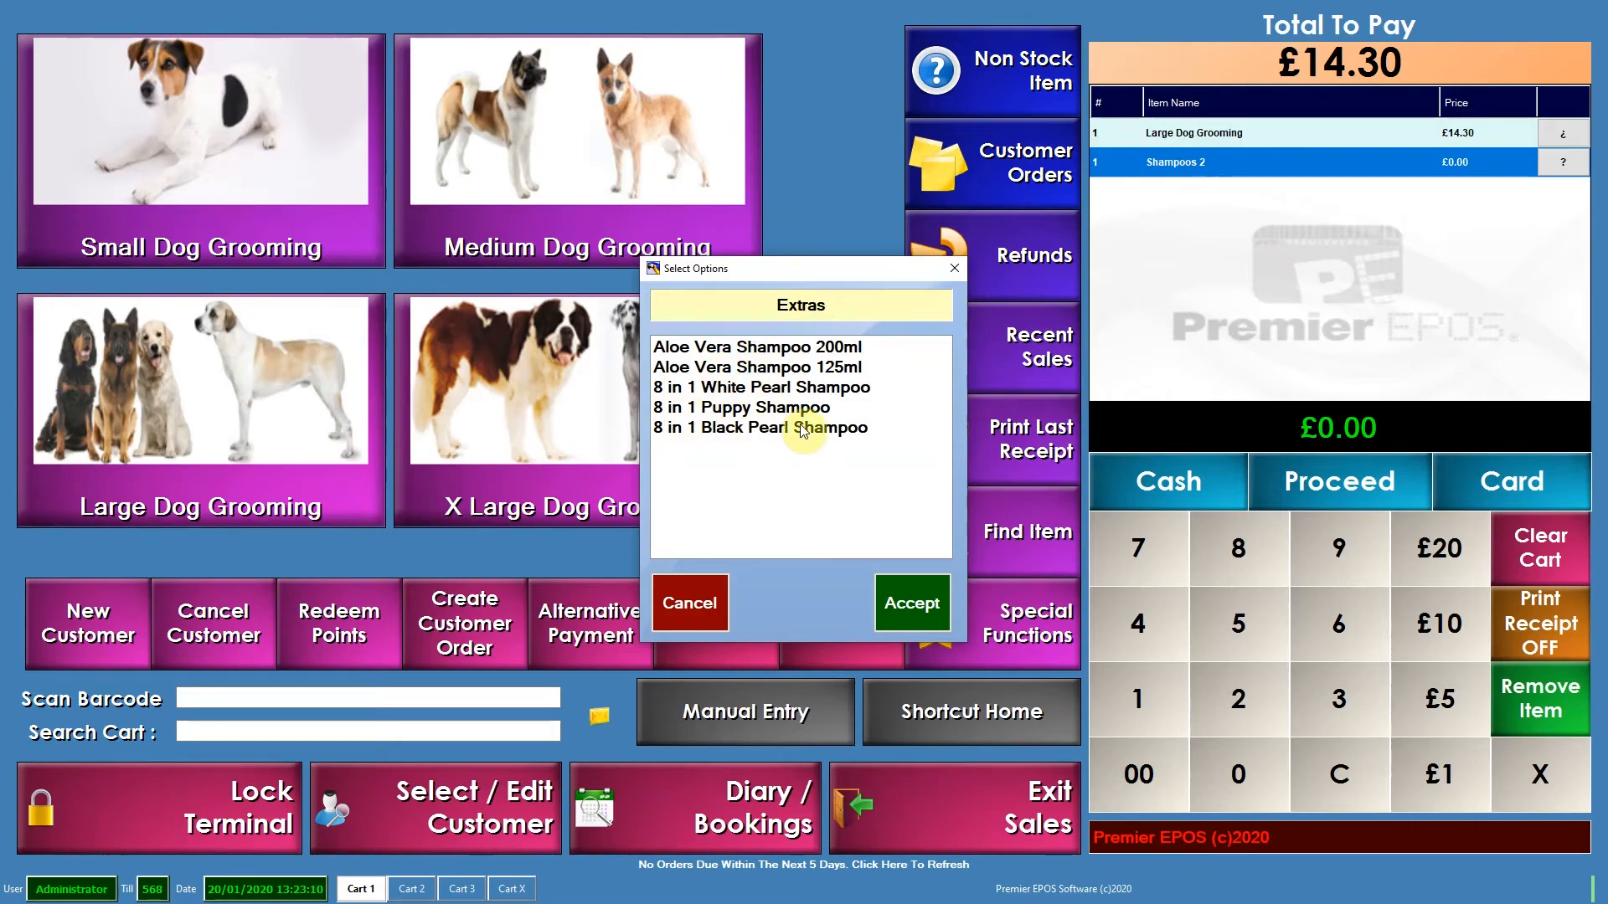
click(758, 370)
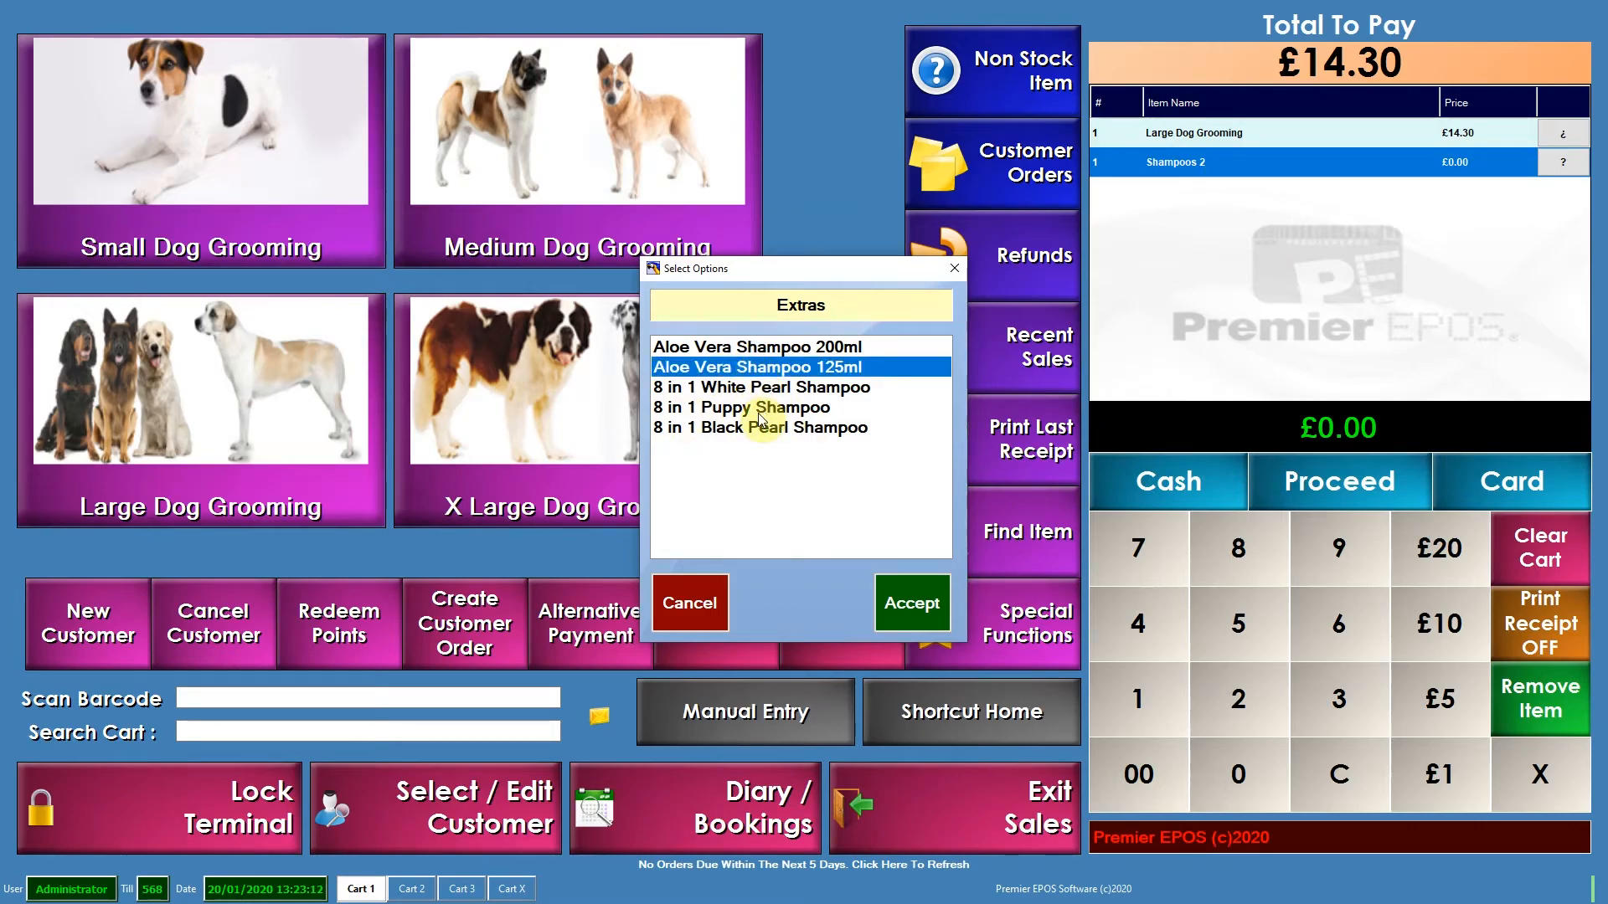
click(764, 410)
click(931, 599)
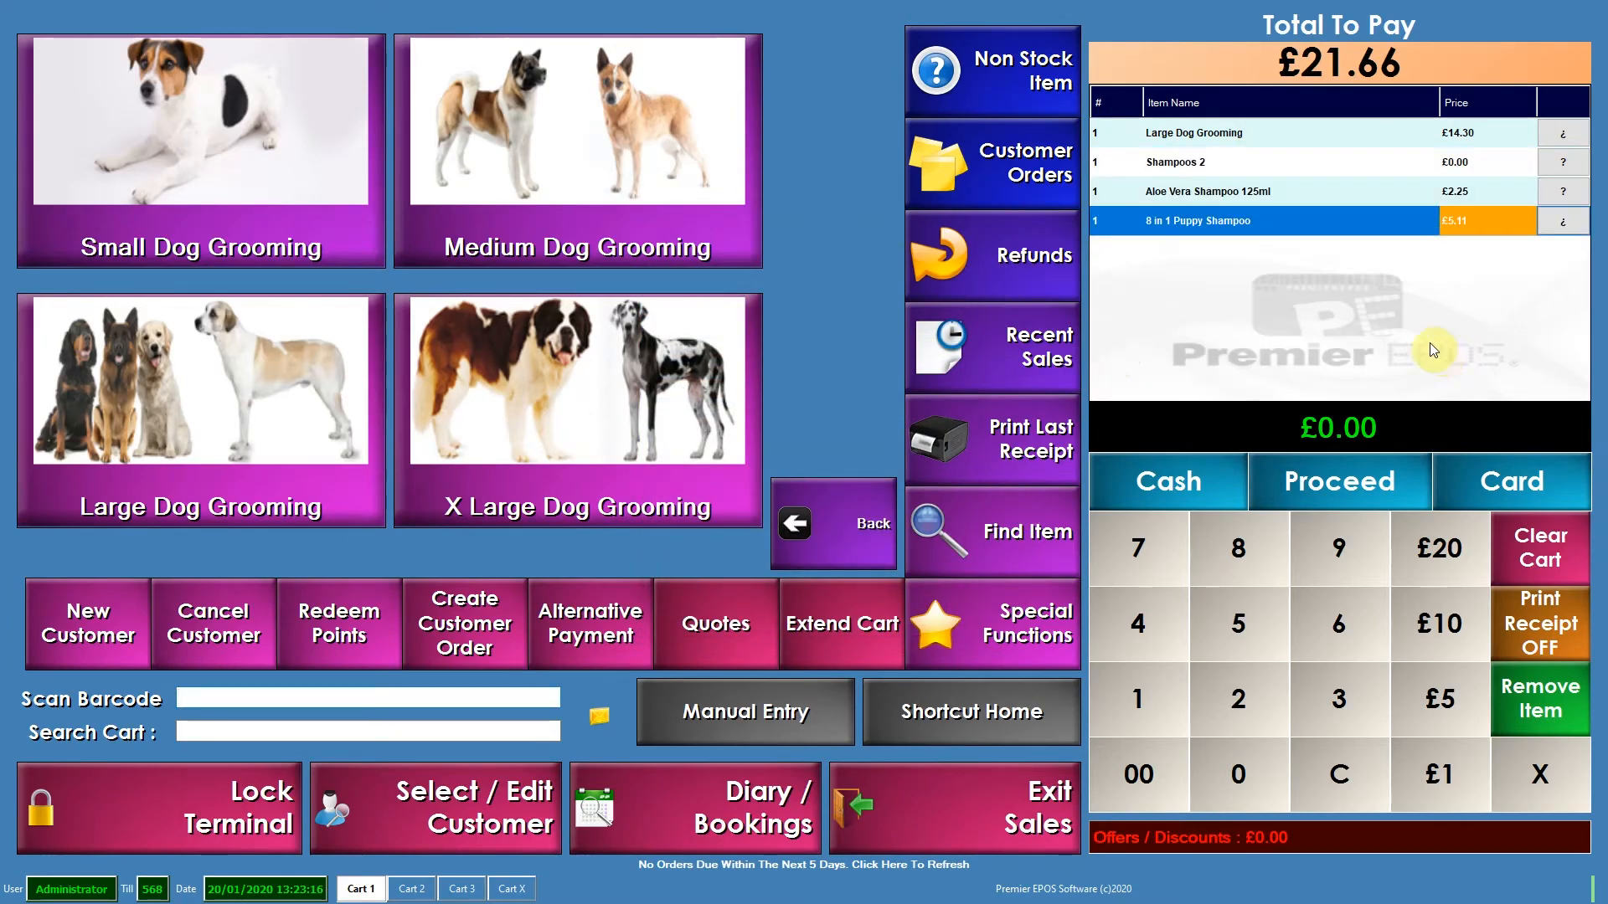